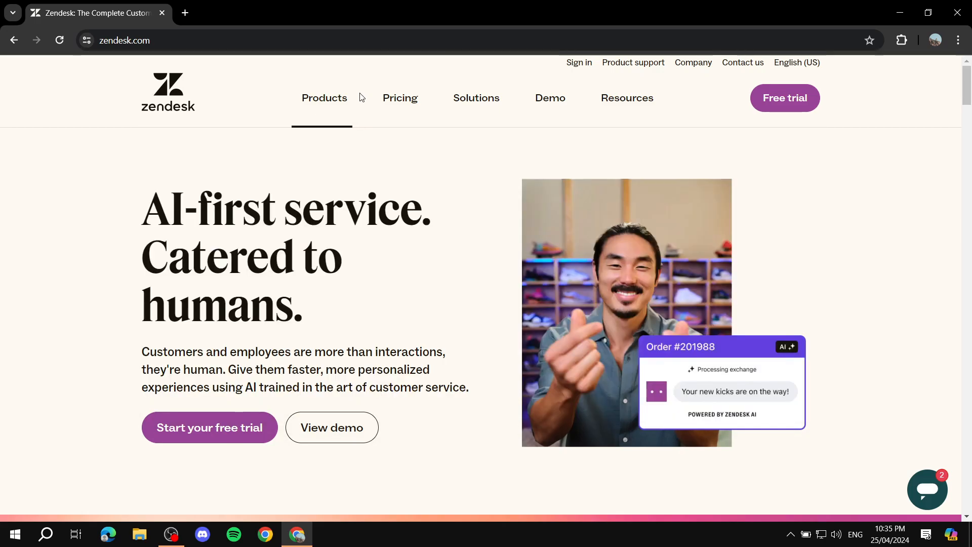
Step: Open the pricing page for Zendesk for service and view the Suite plans
{"action": "mouse_move", "coordinate": [321, 96]}
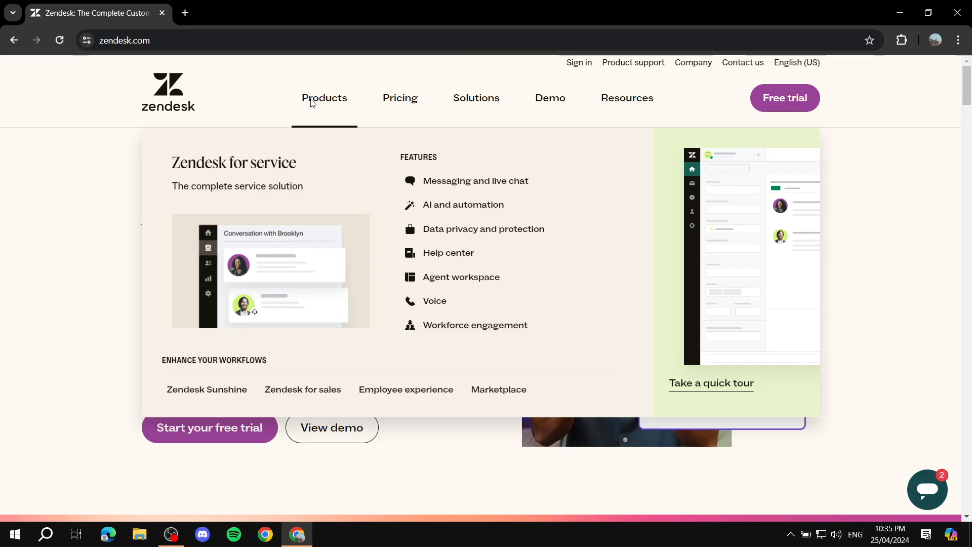
{"action": "mouse_move", "coordinate": [428, 97]}
{"action": "left_click", "coordinate": [408, 157]}
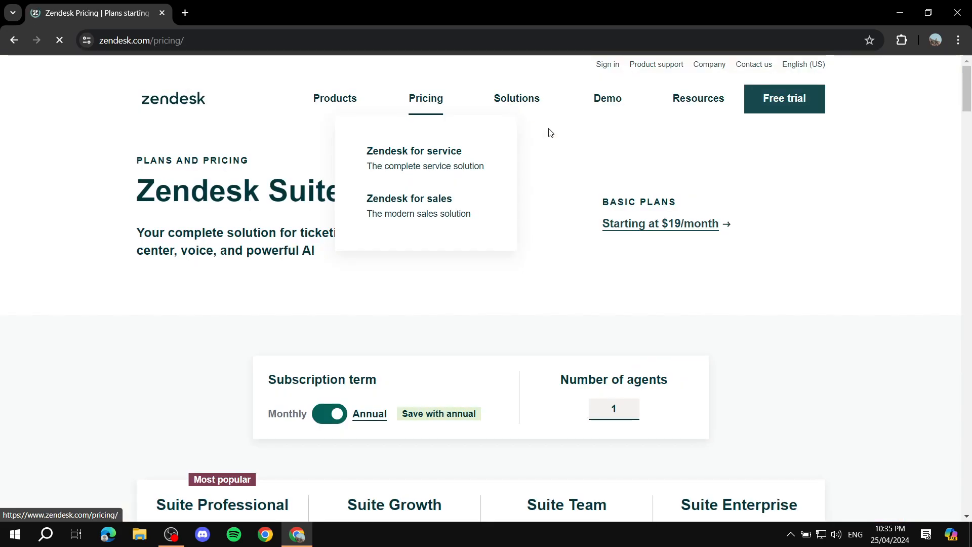
{"action": "scroll", "coordinate": [425, 261], "scroll_direction": "down", "scroll_amount": 2}
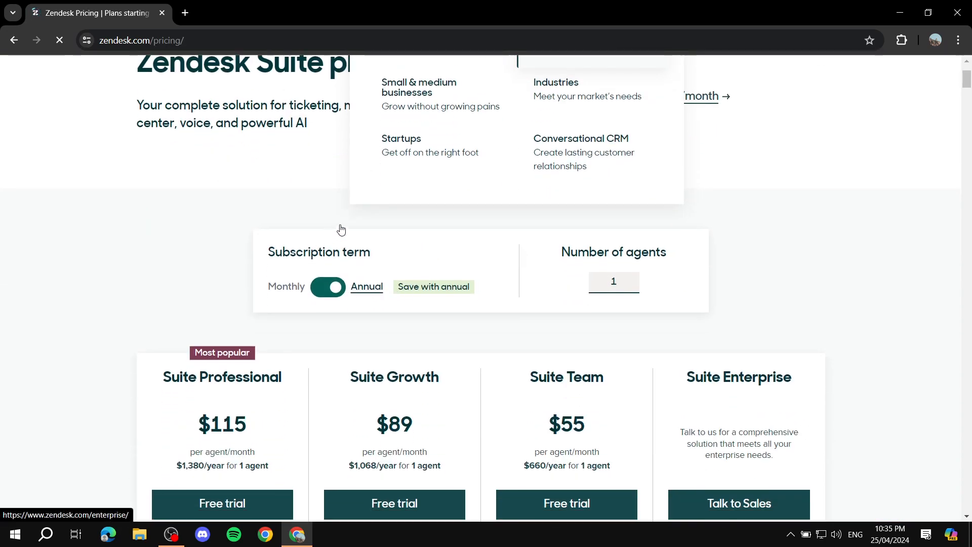
{"action": "scroll", "coordinate": [390, 239], "scroll_direction": "down", "scroll_amount": 4}
{"action": "scroll", "coordinate": [674, 213], "scroll_direction": "up", "scroll_amount": 2}
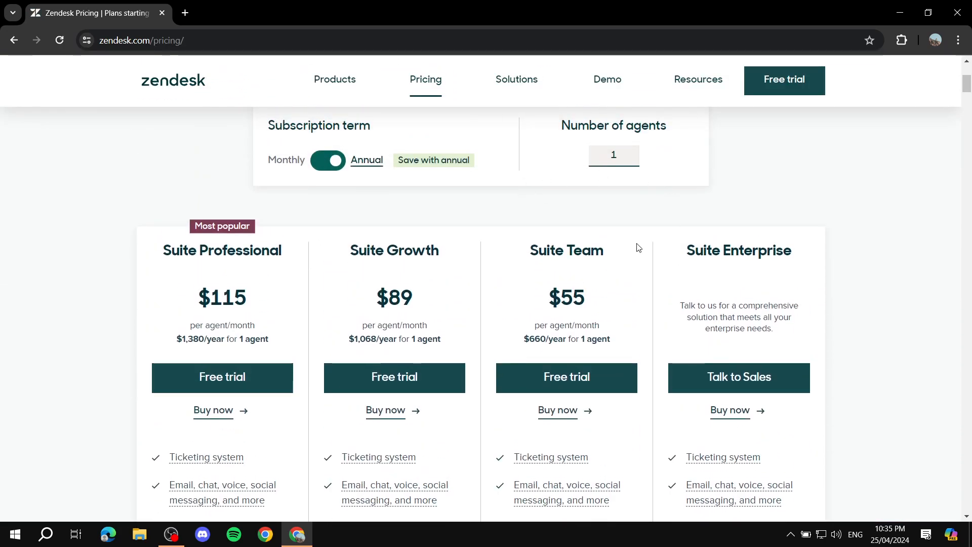
{"action": "scroll", "coordinate": [638, 247], "scroll_direction": "down", "scroll_amount": 1}
{"action": "left_click_drag", "start_coordinate": [709, 209], "coordinate": [844, 186]}
{"action": "left_click", "coordinate": [863, 196]}
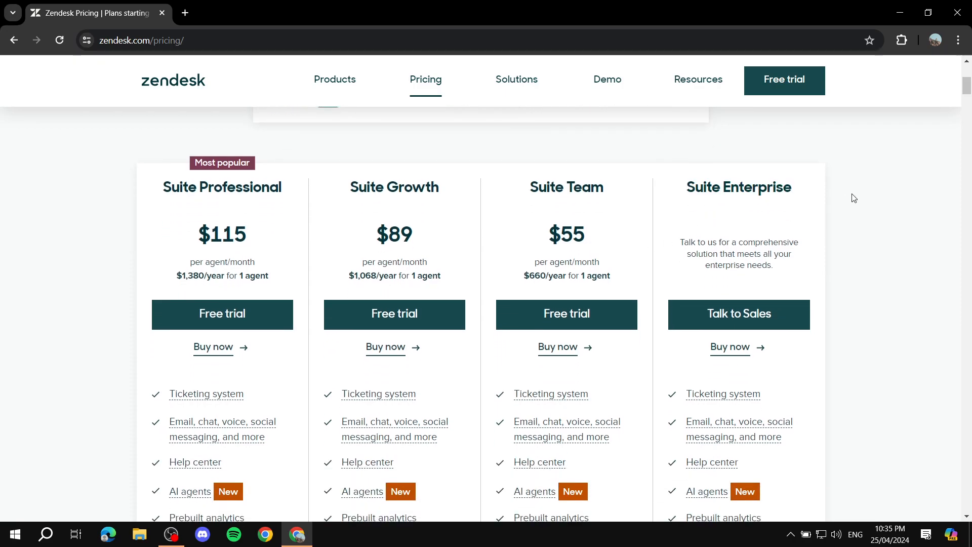
Step: Compare the per-agent monthly prices of the Suite Team, Suite Growth and Suite Professional plans
{"action": "left_click_drag", "start_coordinate": [617, 202], "coordinate": [163, 187]}
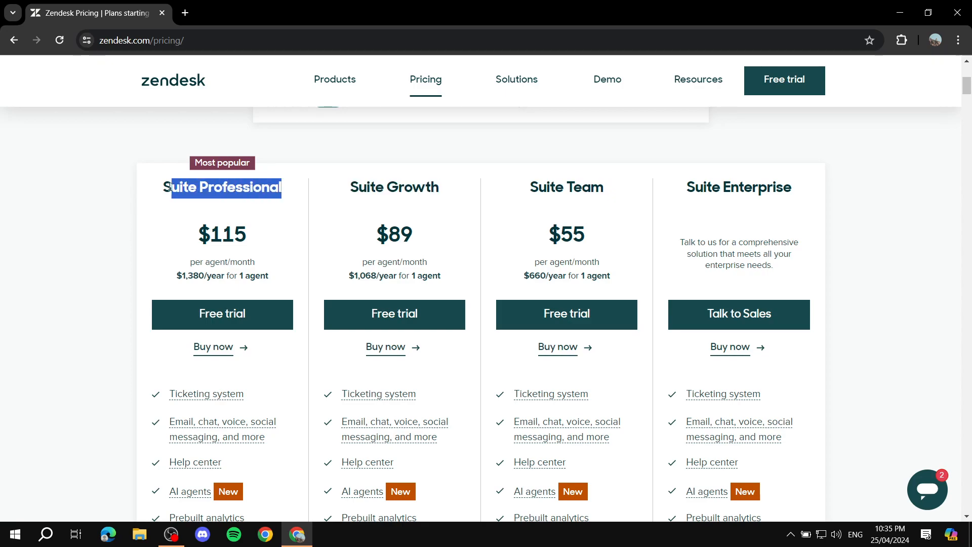
{"action": "left_click", "coordinate": [340, 207]}
{"action": "scroll", "coordinate": [581, 214], "scroll_direction": "down", "scroll_amount": 1}
{"action": "left_click_drag", "start_coordinate": [527, 177], "coordinate": [598, 184]}
{"action": "left_click_drag", "start_coordinate": [535, 201], "coordinate": [612, 201]}
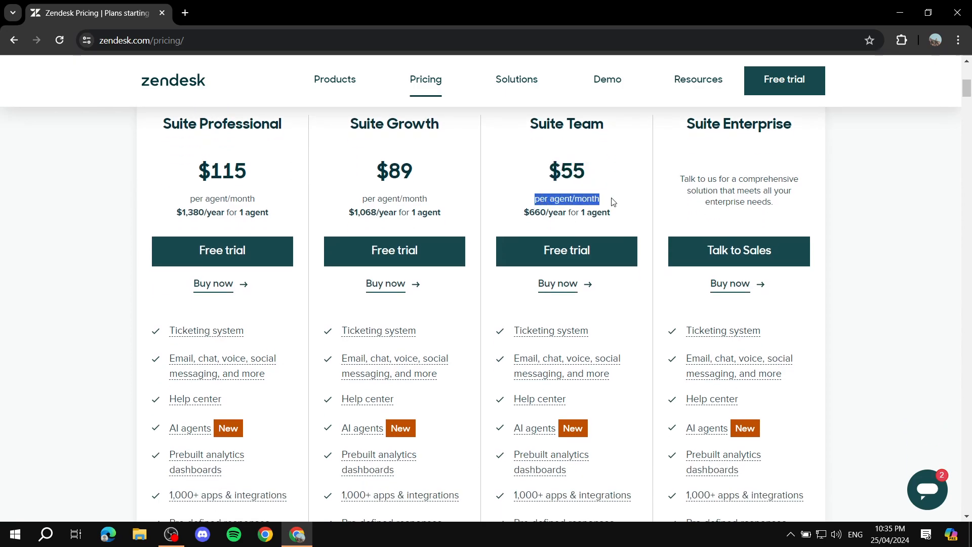
{"action": "left_click_drag", "start_coordinate": [375, 171], "coordinate": [413, 170]}
{"action": "left_click_drag", "start_coordinate": [362, 199], "coordinate": [449, 197]}
{"action": "left_click_drag", "start_coordinate": [196, 171], "coordinate": [274, 166]}
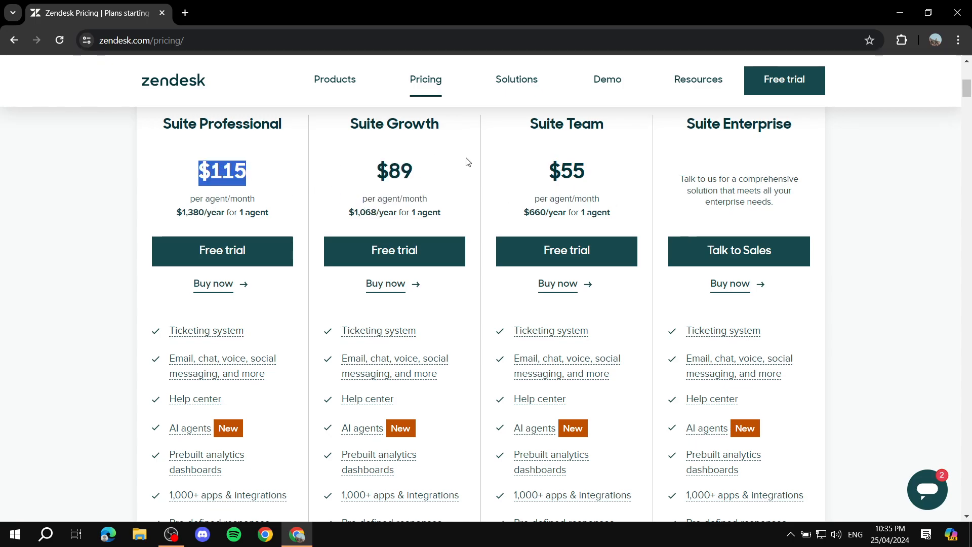
{"action": "left_click_drag", "start_coordinate": [159, 206], "coordinate": [267, 198]}
{"action": "left_click", "coordinate": [284, 186]}
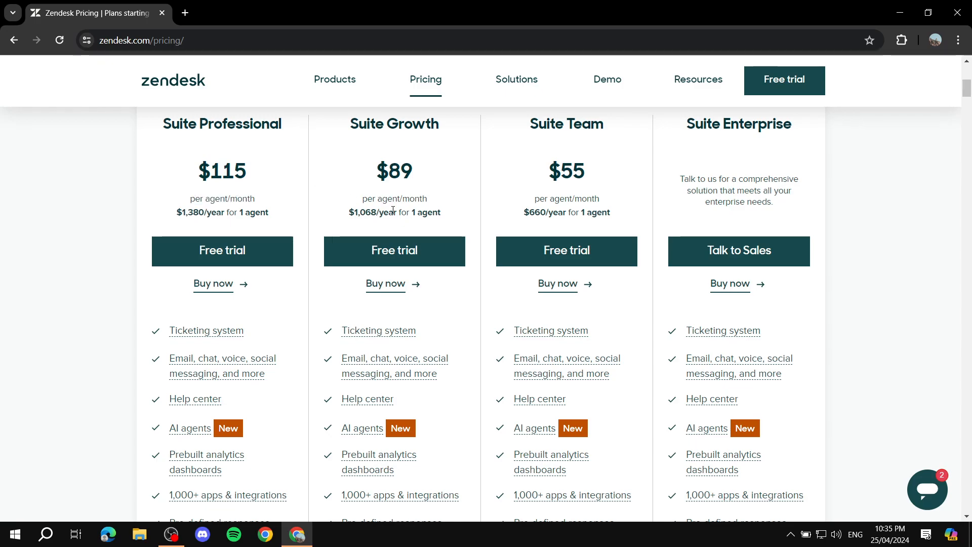
Step: Review the feature lists of the four Suite plans, checking where the Team and Growth features end
{"action": "scroll", "coordinate": [588, 203], "scroll_direction": "down", "scroll_amount": 4}
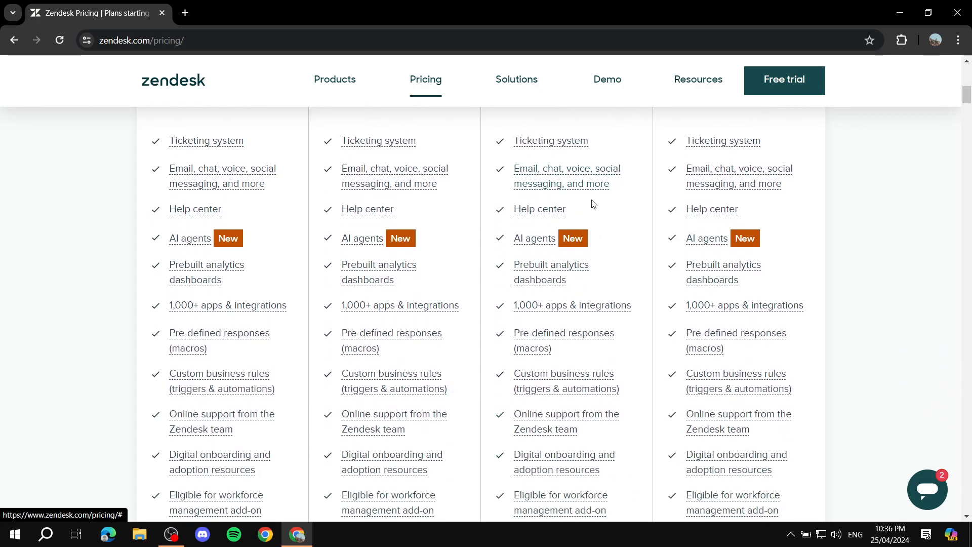
{"action": "scroll", "coordinate": [599, 196], "scroll_direction": "down", "scroll_amount": 4}
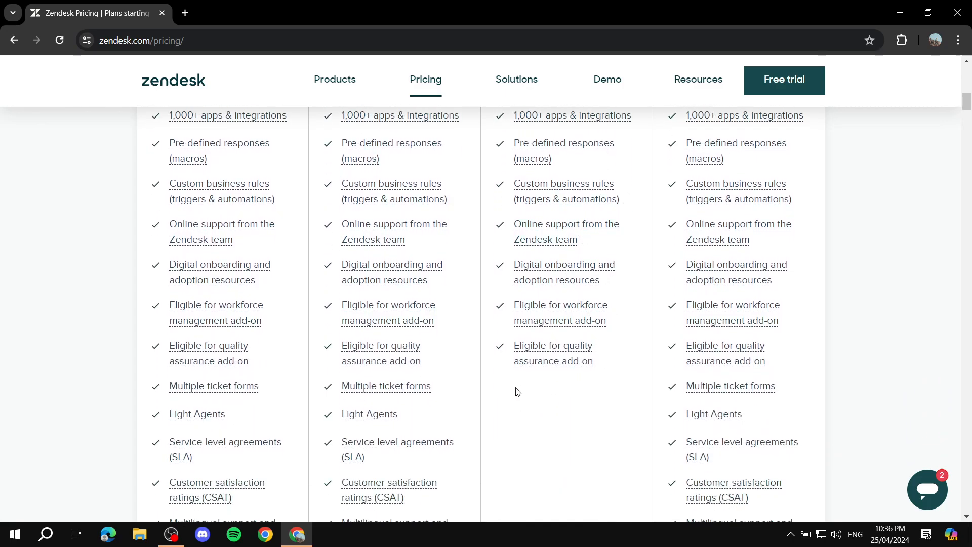
{"action": "scroll", "coordinate": [514, 390], "scroll_direction": "down", "scroll_amount": 4}
{"action": "scroll", "coordinate": [432, 340], "scroll_direction": "down", "scroll_amount": 3}
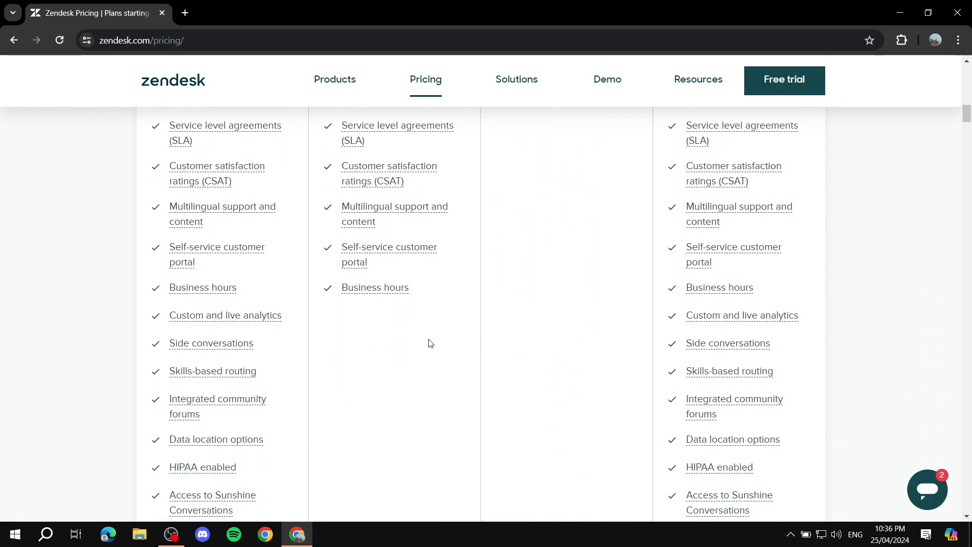
{"action": "scroll", "coordinate": [430, 369], "scroll_direction": "down", "scroll_amount": 3}
{"action": "scroll", "coordinate": [476, 319], "scroll_direction": "up", "scroll_amount": 10}
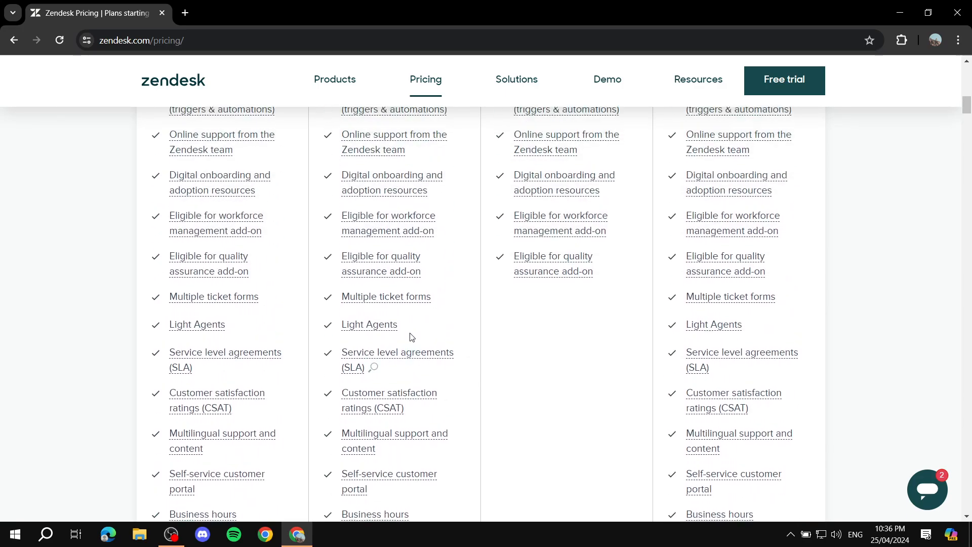
{"action": "scroll", "coordinate": [482, 325], "scroll_direction": "up", "scroll_amount": 7}
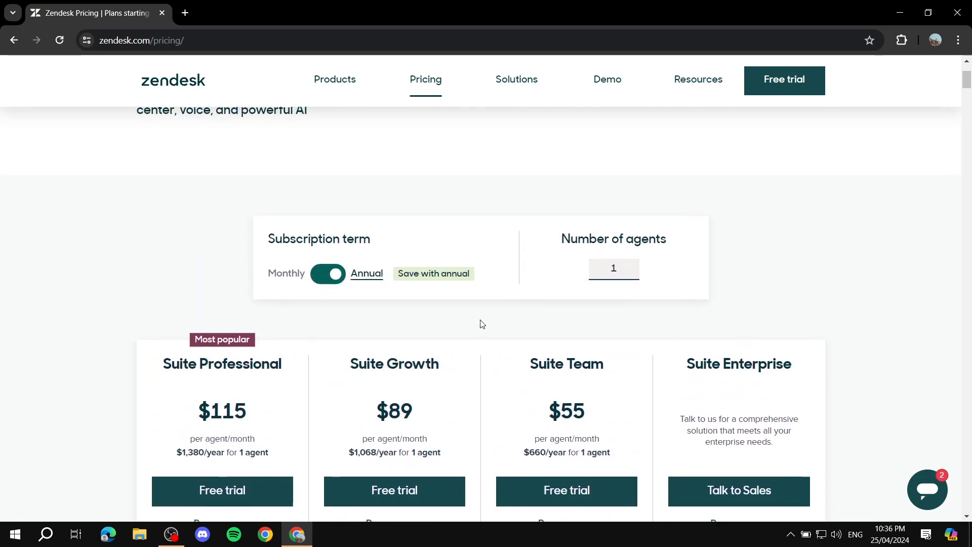
Step: Examine the Suite plan prices again alongside the basic plans' starting price
{"action": "scroll", "coordinate": [481, 217], "scroll_direction": "down", "scroll_amount": 1}
{"action": "scroll", "coordinate": [481, 216], "scroll_direction": "down", "scroll_amount": 3}
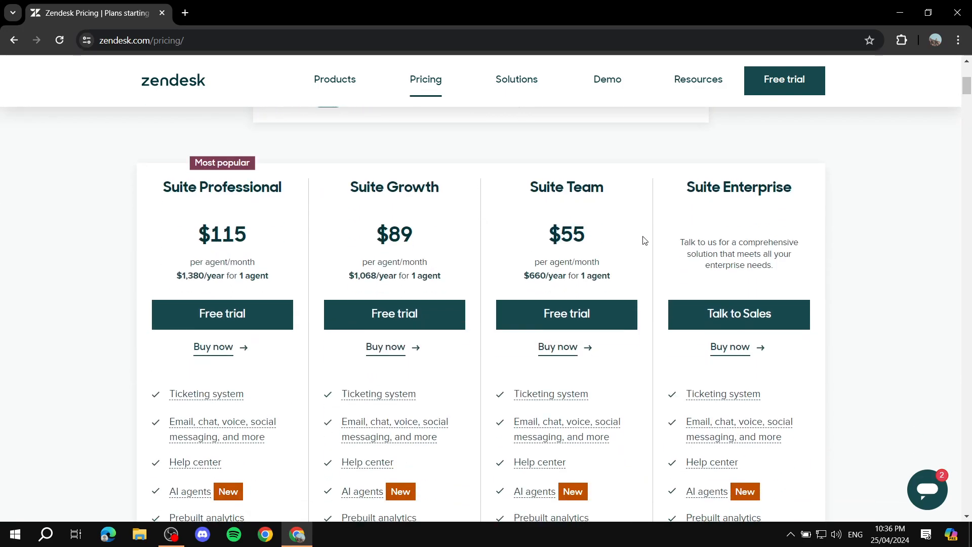
{"action": "scroll", "coordinate": [525, 229], "scroll_direction": "down", "scroll_amount": 2}
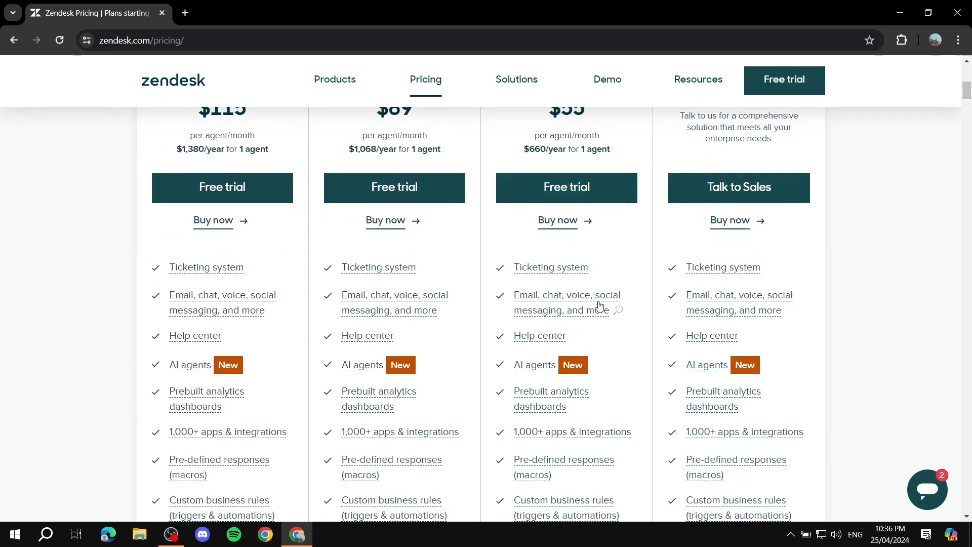
{"action": "scroll", "coordinate": [589, 155], "scroll_direction": "up", "scroll_amount": 7}
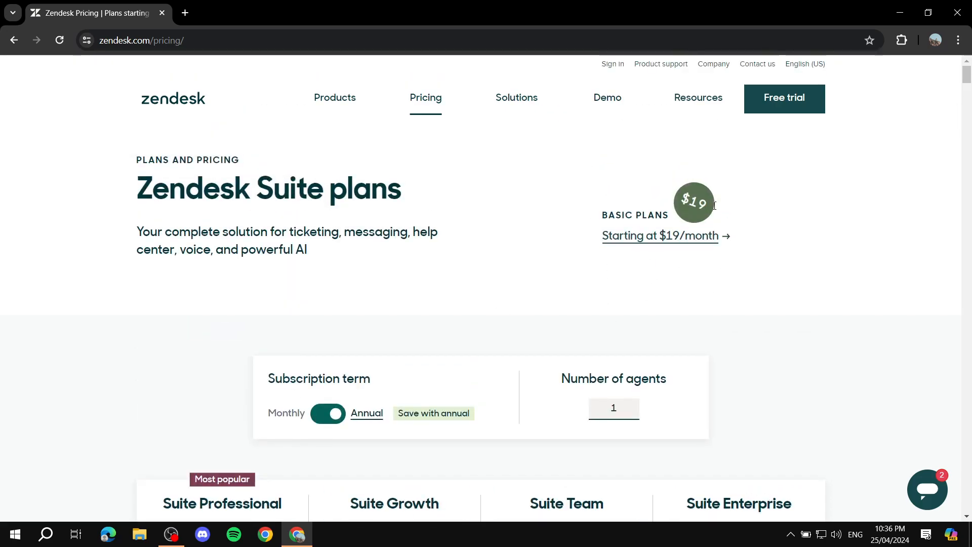
{"action": "scroll", "coordinate": [720, 278], "scroll_direction": "down", "scroll_amount": 5}
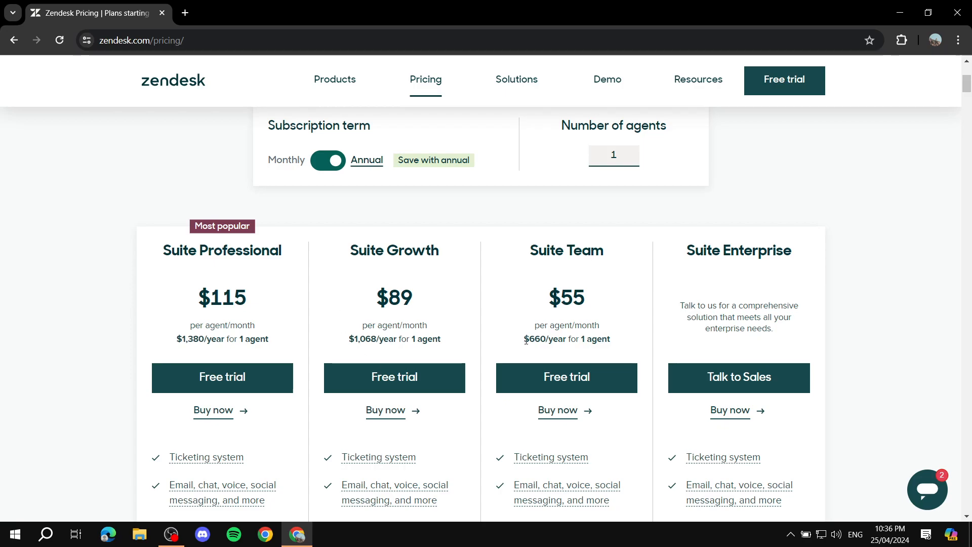
{"action": "scroll", "coordinate": [488, 263], "scroll_direction": "up", "scroll_amount": 3}
{"action": "scroll", "coordinate": [486, 238], "scroll_direction": "down", "scroll_amount": 5}
{"action": "scroll", "coordinate": [486, 238], "scroll_direction": "up", "scroll_amount": 2}
{"action": "scroll", "coordinate": [709, 258], "scroll_direction": "up", "scroll_amount": 5}
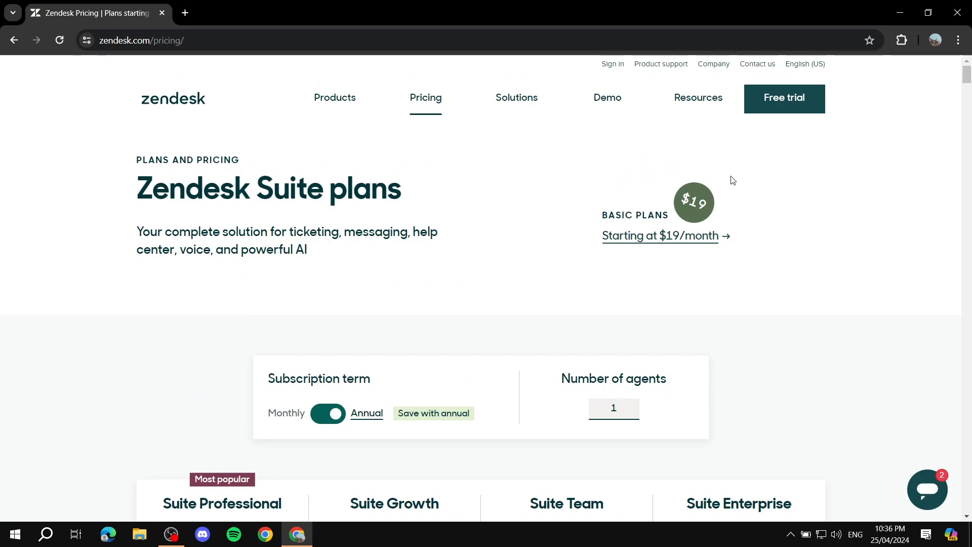
Step: Return to the Zendesk homepage and start the free trial sign-up
{"action": "left_click", "coordinate": [180, 99]}
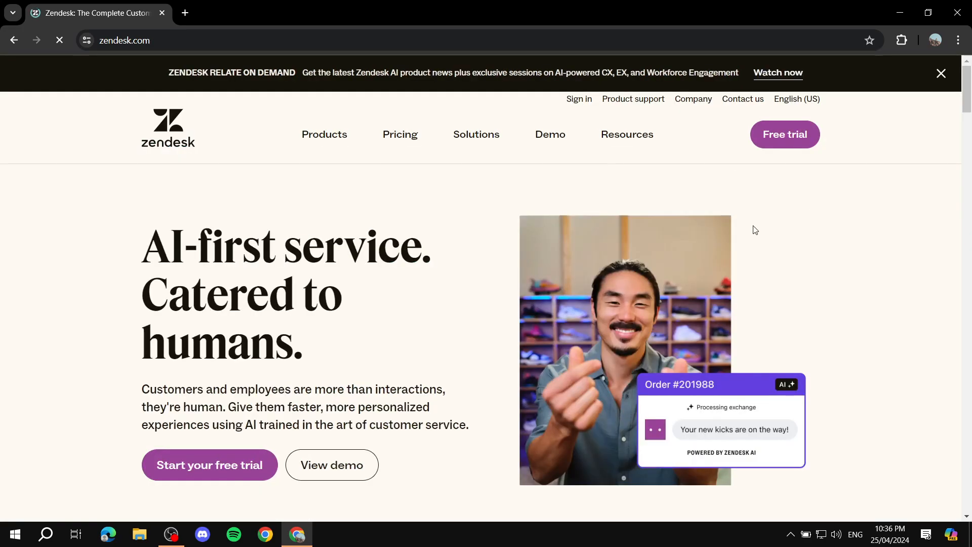
{"action": "left_click", "coordinate": [213, 435]}
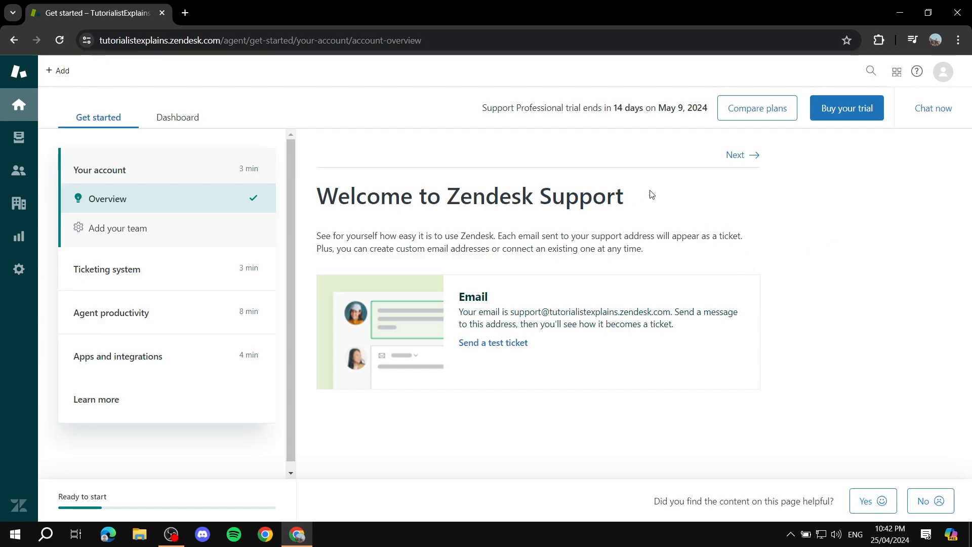
Step: Go through the Get started guide from the account overview to the Learn more page
{"action": "left_click_drag", "start_coordinate": [672, 235], "coordinate": [755, 241]}
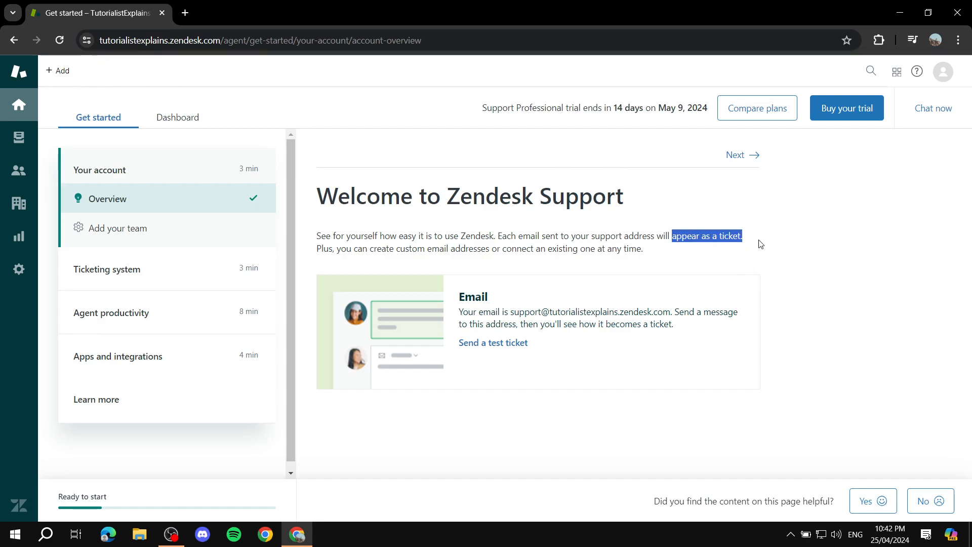
{"action": "left_click", "coordinate": [768, 234]}
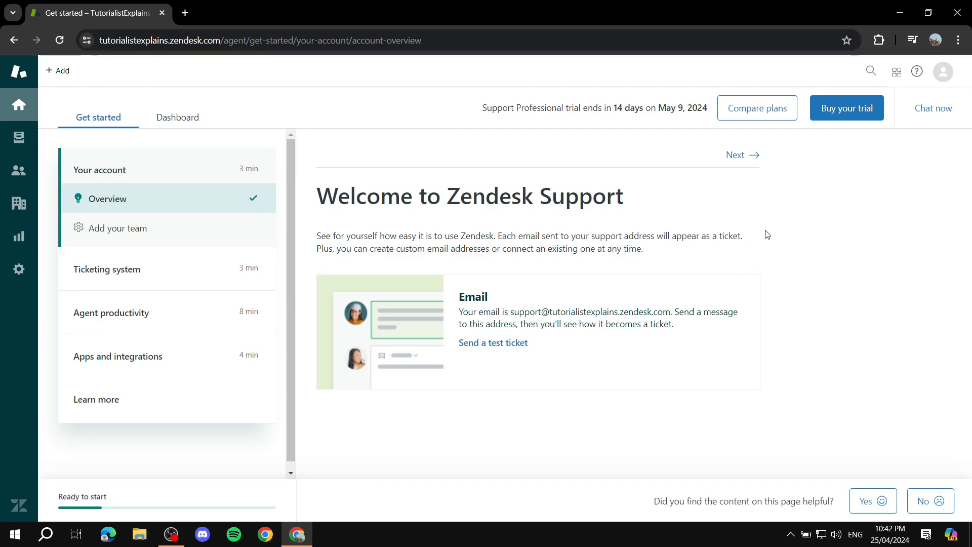
{"action": "left_click", "coordinate": [759, 155]}
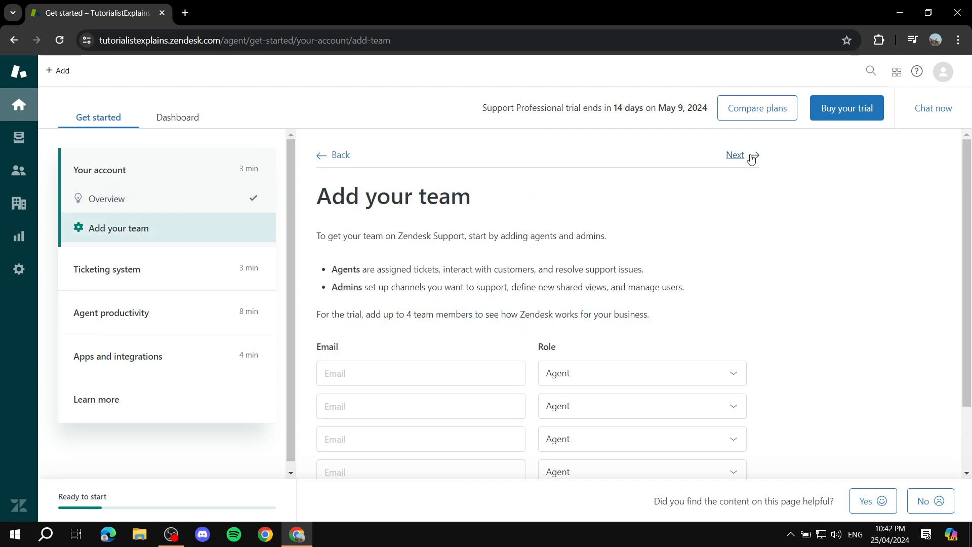
{"action": "left_click", "coordinate": [751, 157]}
{"action": "left_click", "coordinate": [729, 156]}
{"action": "left_click", "coordinate": [729, 157]}
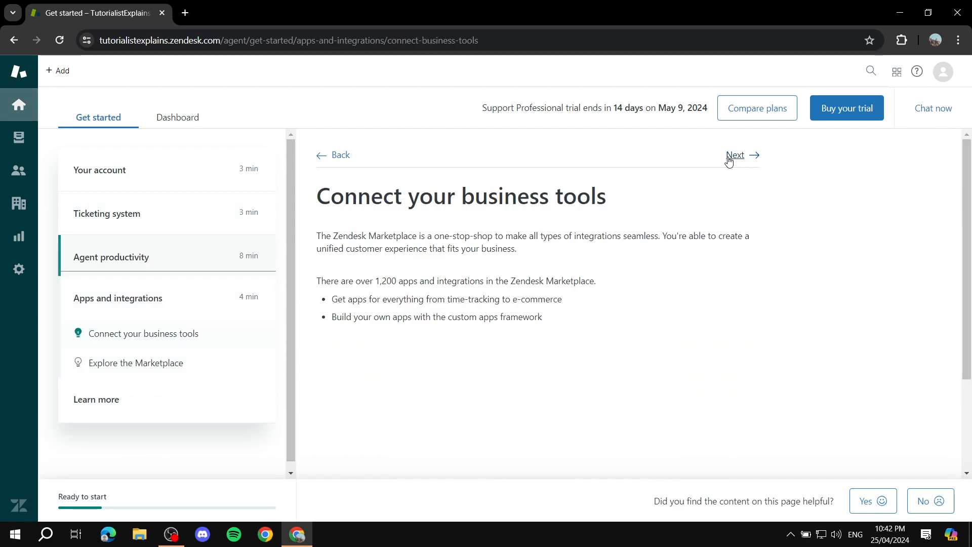
{"action": "left_click", "coordinate": [729, 158]}
{"action": "left_click", "coordinate": [729, 158]}
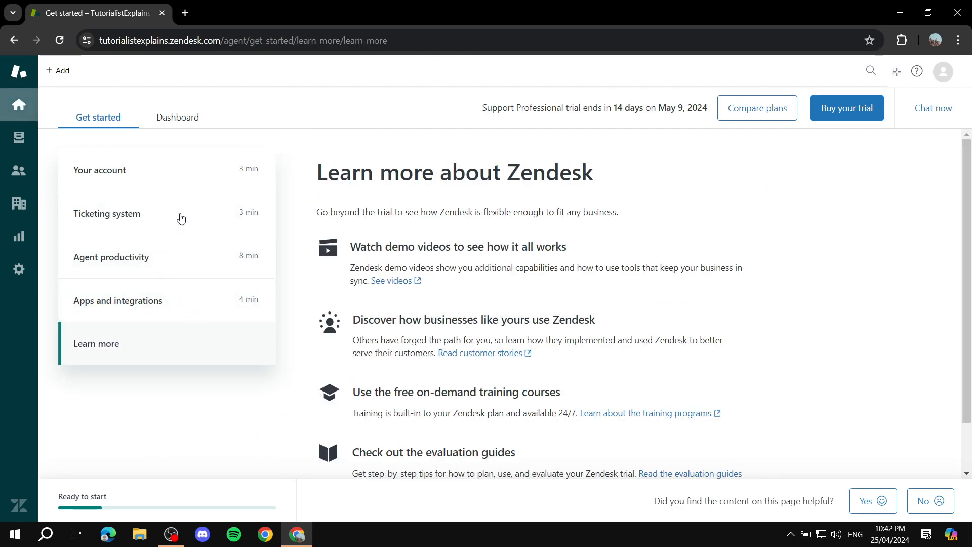
Step: Open the sample ticket "Meet the ticket" from the dashboard and dismiss its introductory tour
{"action": "left_click", "coordinate": [176, 118]}
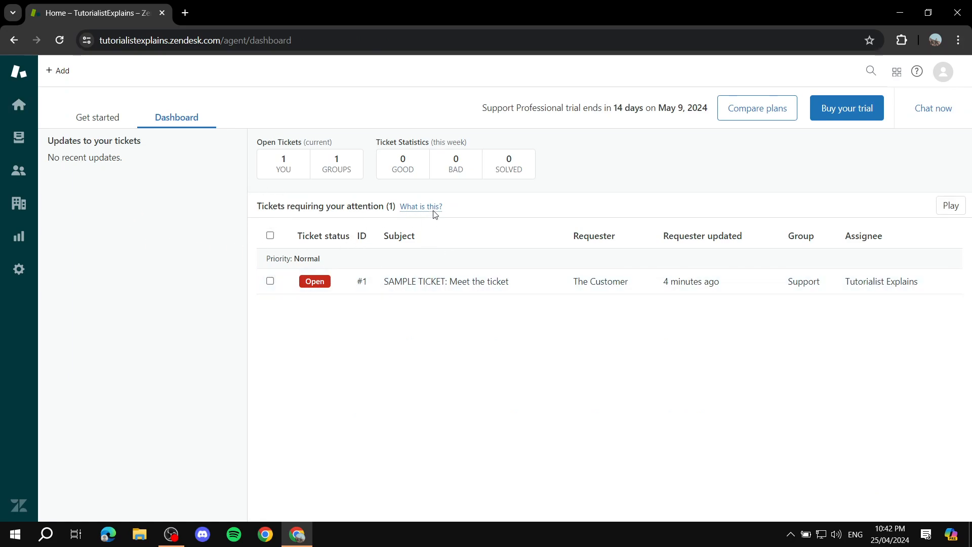
{"action": "left_click_drag", "start_coordinate": [258, 143], "coordinate": [345, 147]}
{"action": "left_click", "coordinate": [345, 147]}
{"action": "left_click", "coordinate": [448, 284]}
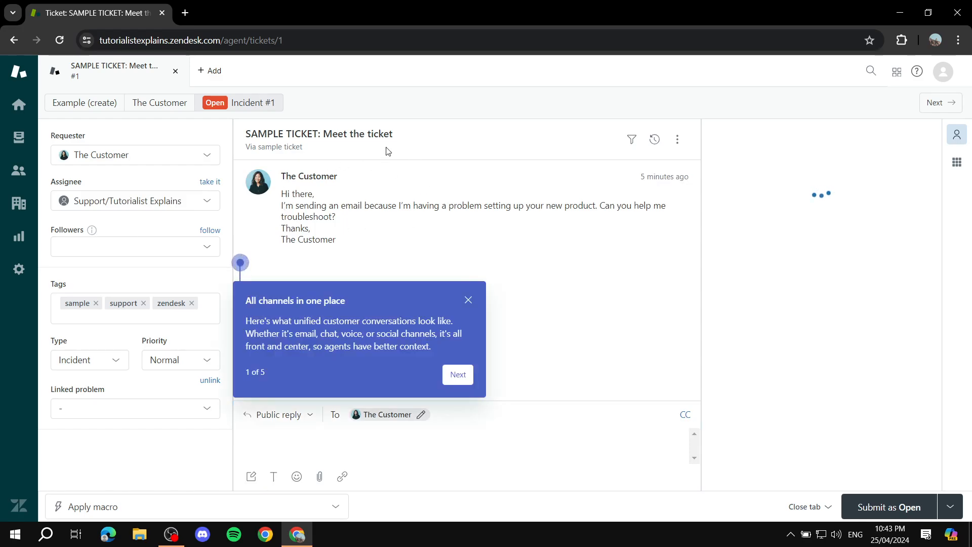
{"action": "left_click", "coordinate": [469, 300]}
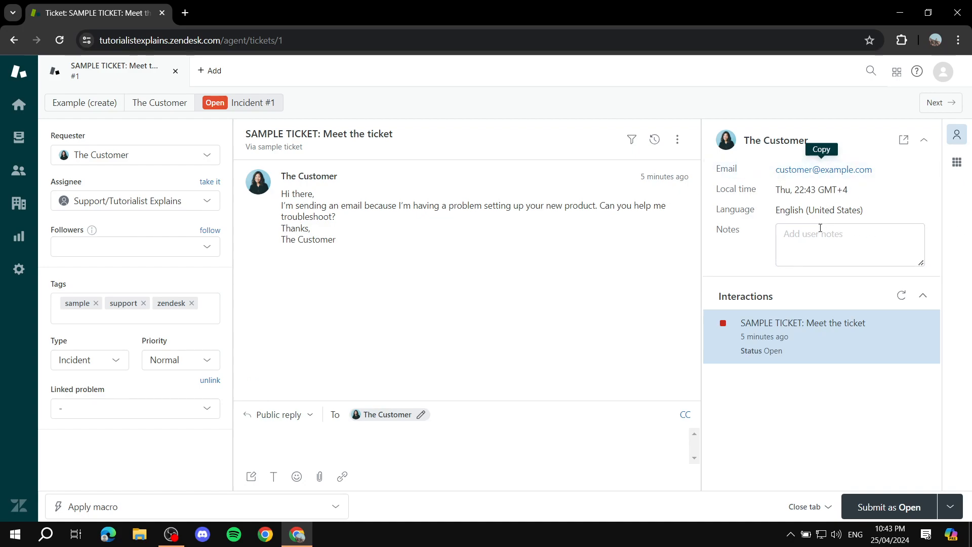
Step: Add the user note "Add notes" to the sample ticket customer's profile and save it
{"action": "left_click", "coordinate": [840, 257]}
{"action": "type", "text": "Add notes"}
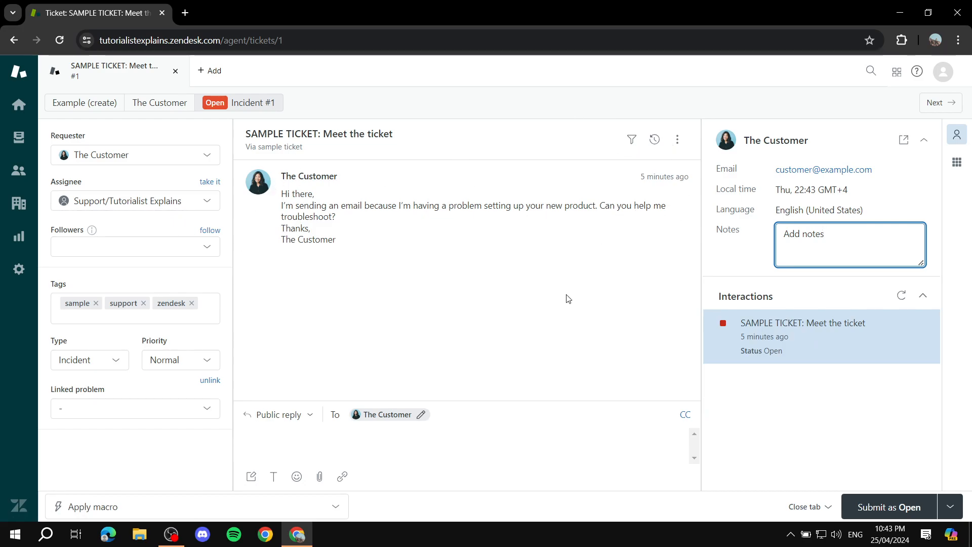
{"action": "left_click", "coordinate": [276, 434]}
Step: Check the ticket's reply type options and its follower and tag fields without changing them
{"action": "left_click", "coordinate": [268, 413]}
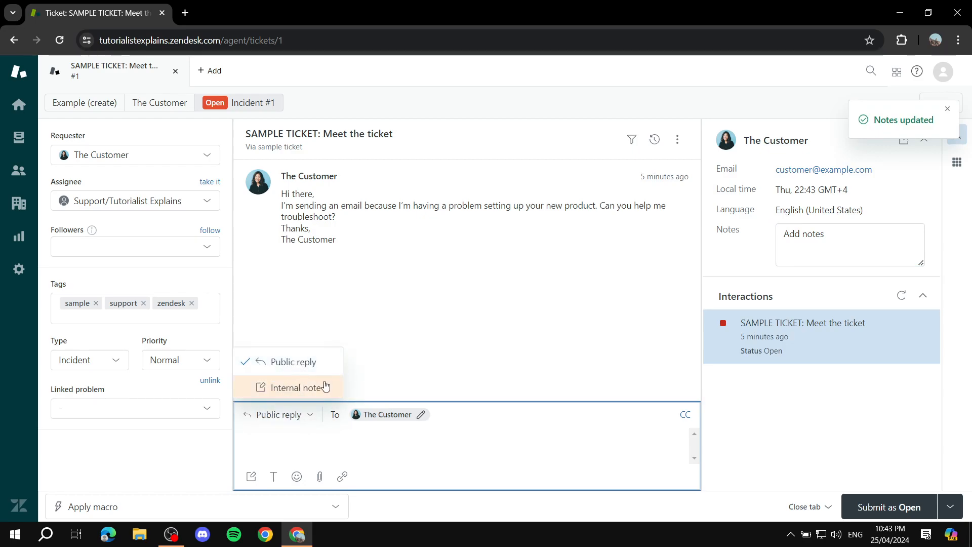
{"action": "left_click", "coordinate": [370, 378]}
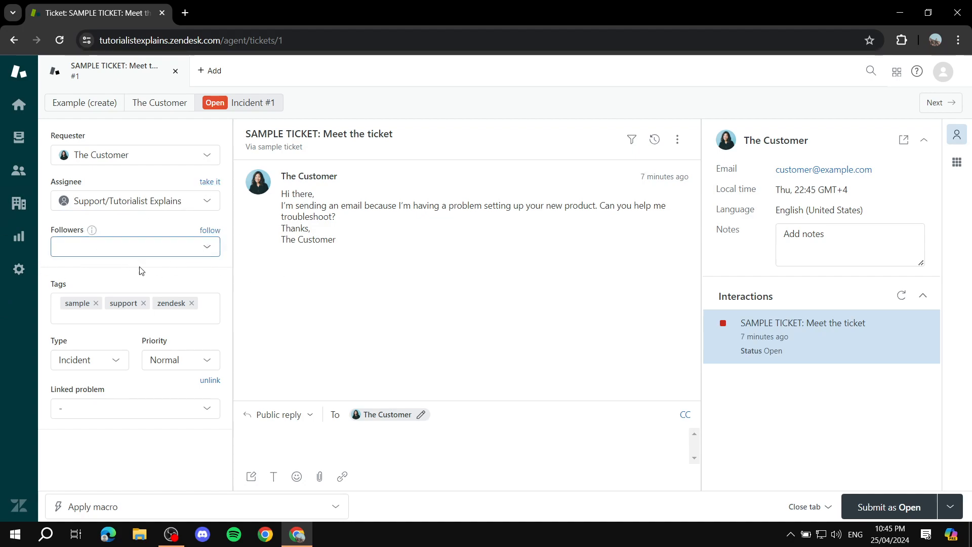
{"action": "left_click", "coordinate": [87, 305]}
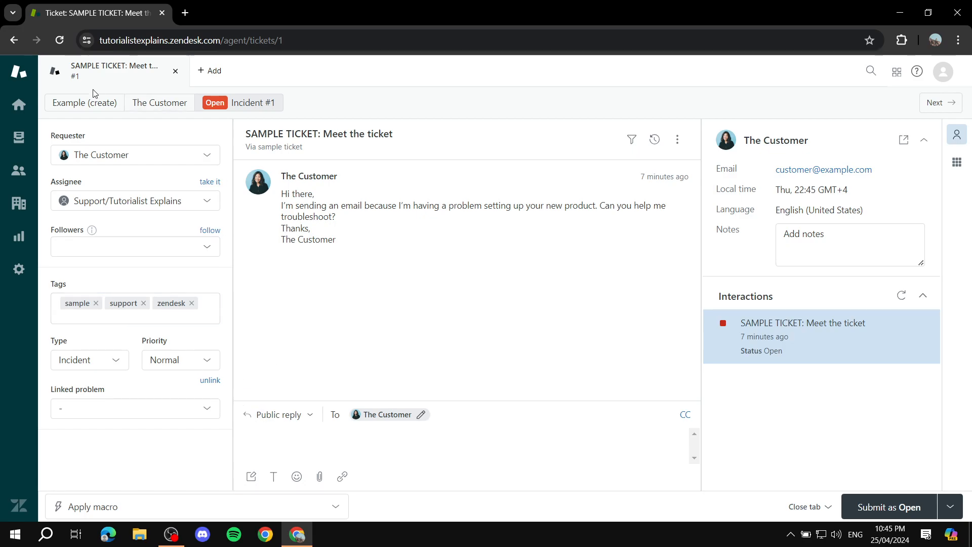
Step: Leave the ticket and return to the dashboard with the tickets requiring attention
{"action": "left_click", "coordinate": [19, 104]}
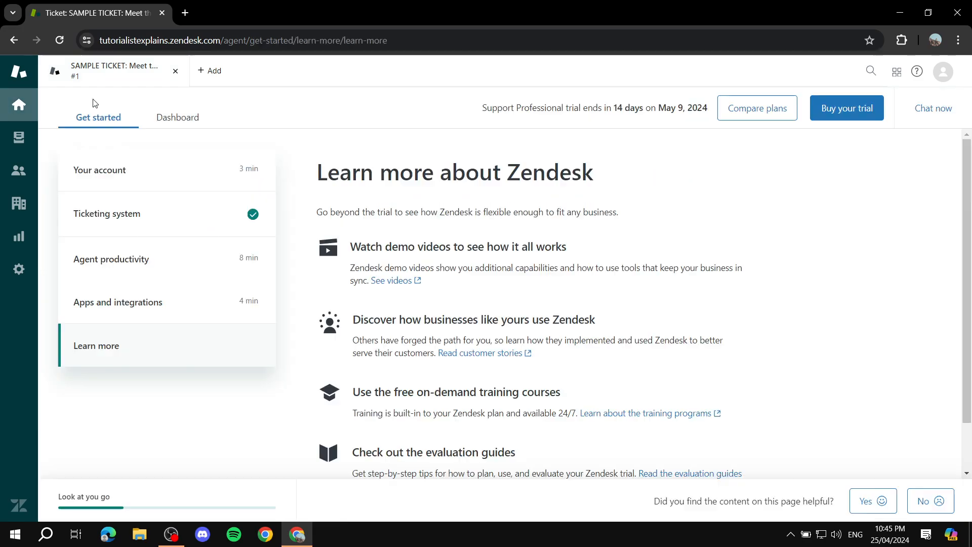
{"action": "left_click", "coordinate": [170, 119]}
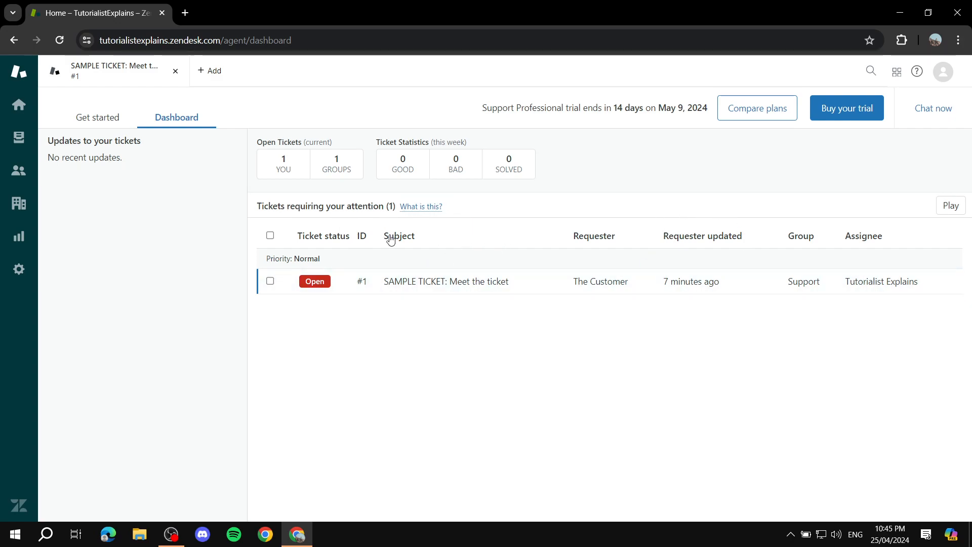
Step: Create a new ticket and add a new end user named "Test user 1", with the user's e-mail, as its requester
{"action": "left_click", "coordinate": [215, 72]}
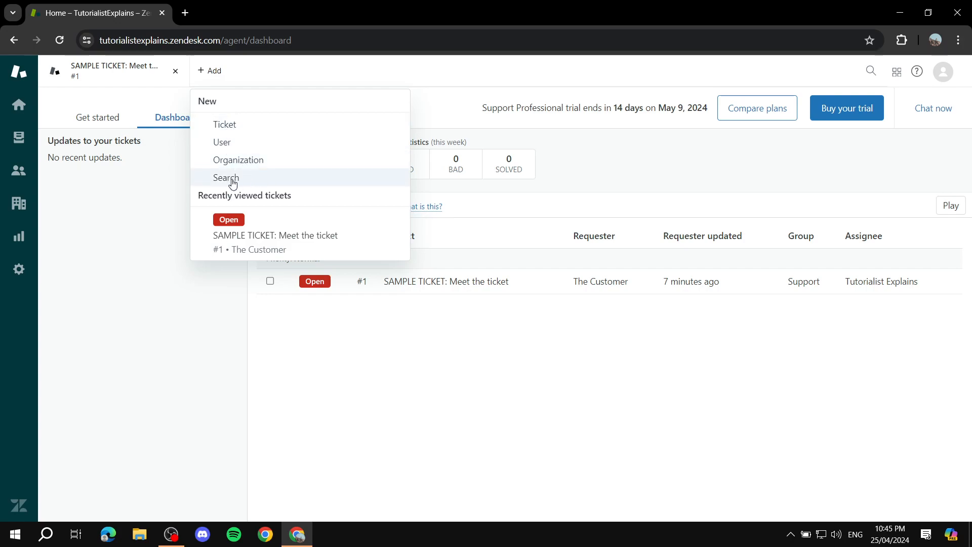
{"action": "left_click", "coordinate": [226, 123]}
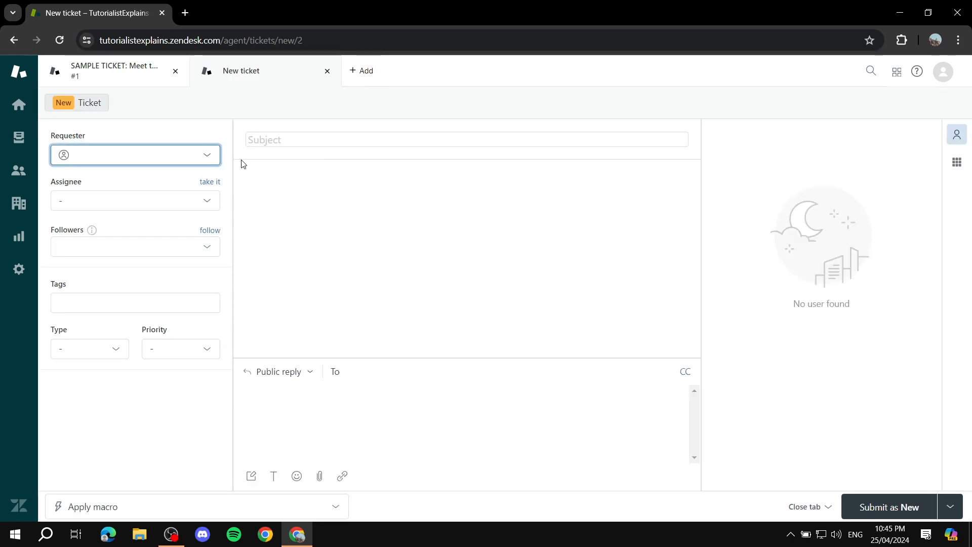
{"action": "left_click", "coordinate": [130, 154]}
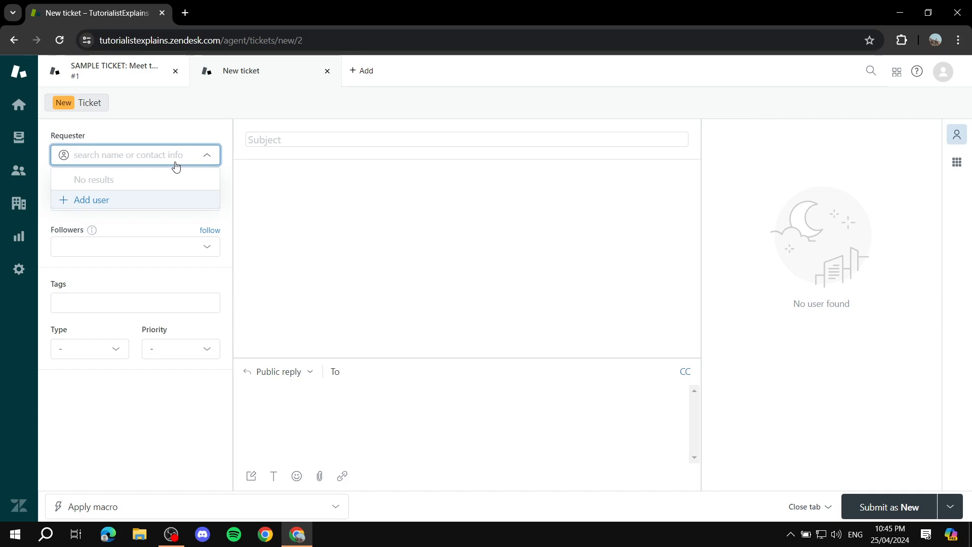
{"action": "type", "text": "Exam"}
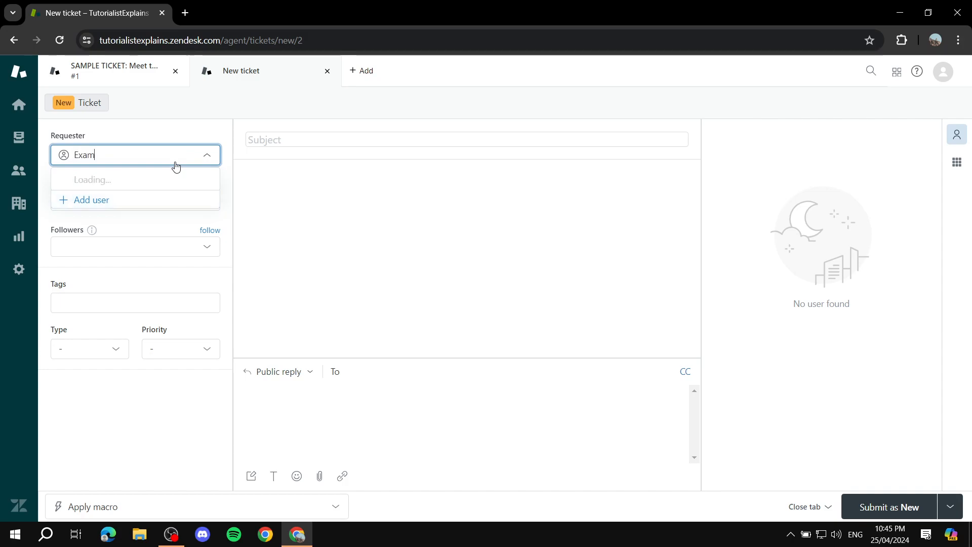
{"action": "type", "text": "ple@exampleuser.com"}
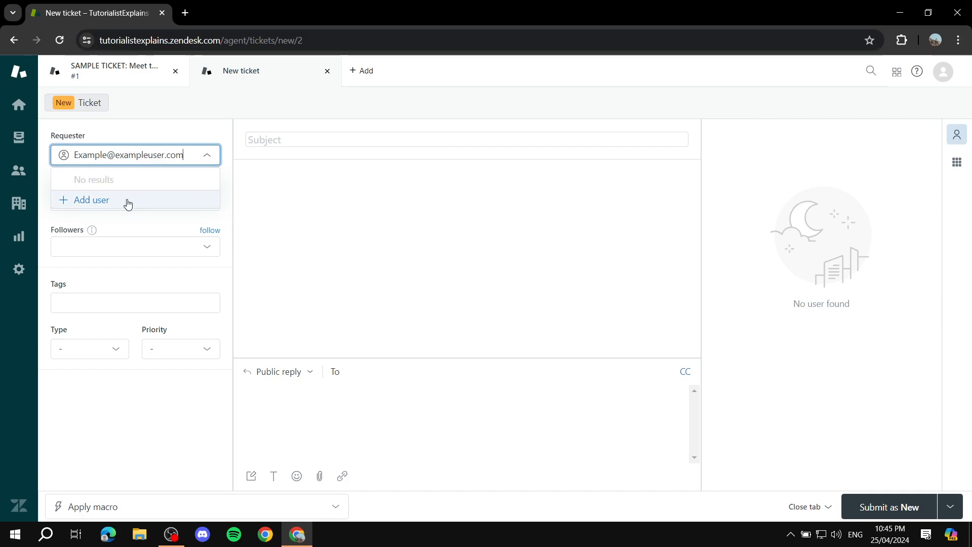
{"action": "left_click", "coordinate": [129, 199]}
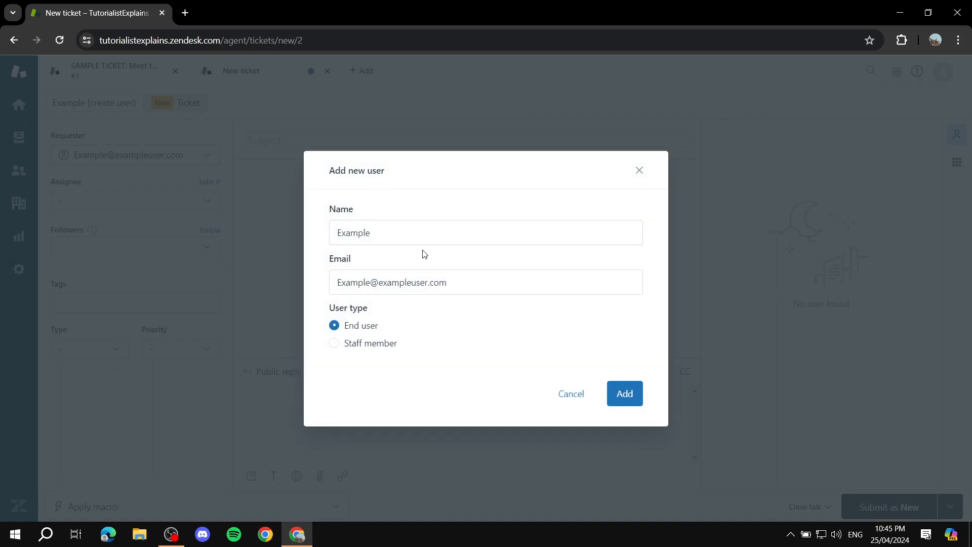
{"action": "double_click", "coordinate": [423, 229]}
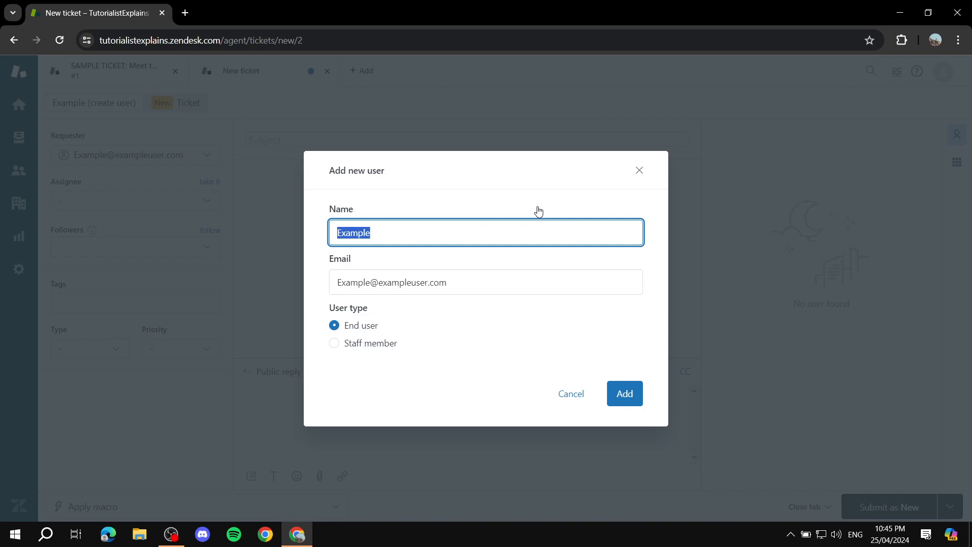
{"action": "type", "text": "Test user 1"}
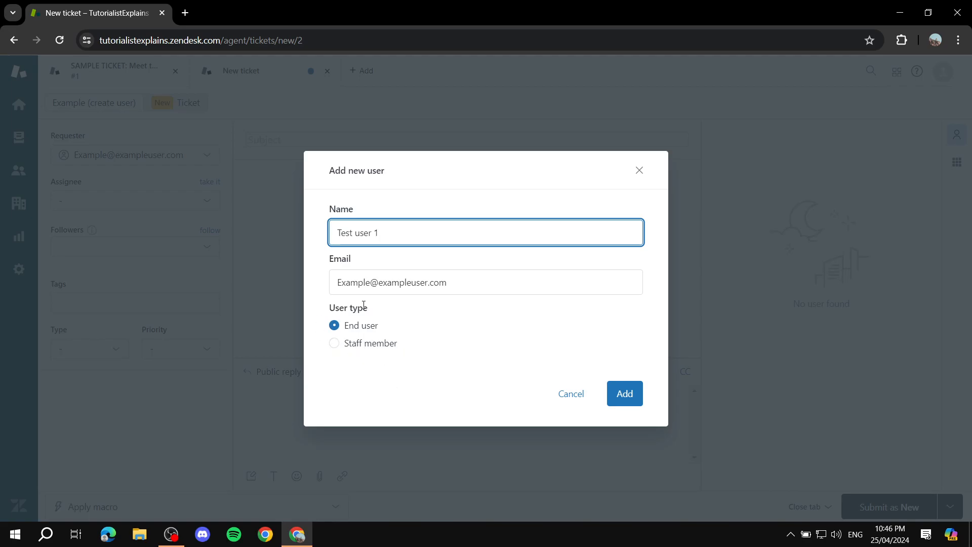
{"action": "left_click", "coordinate": [631, 398]}
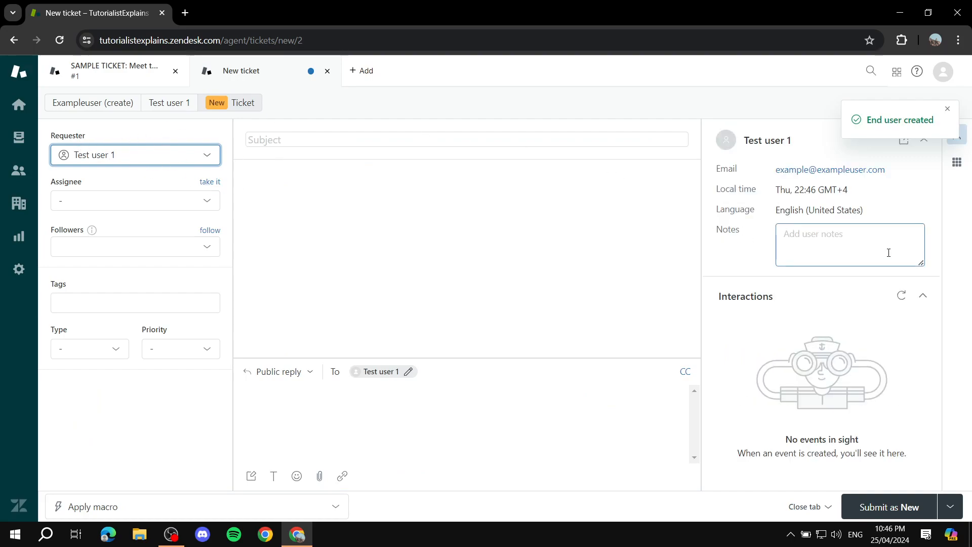
{"action": "left_click", "coordinate": [893, 231]}
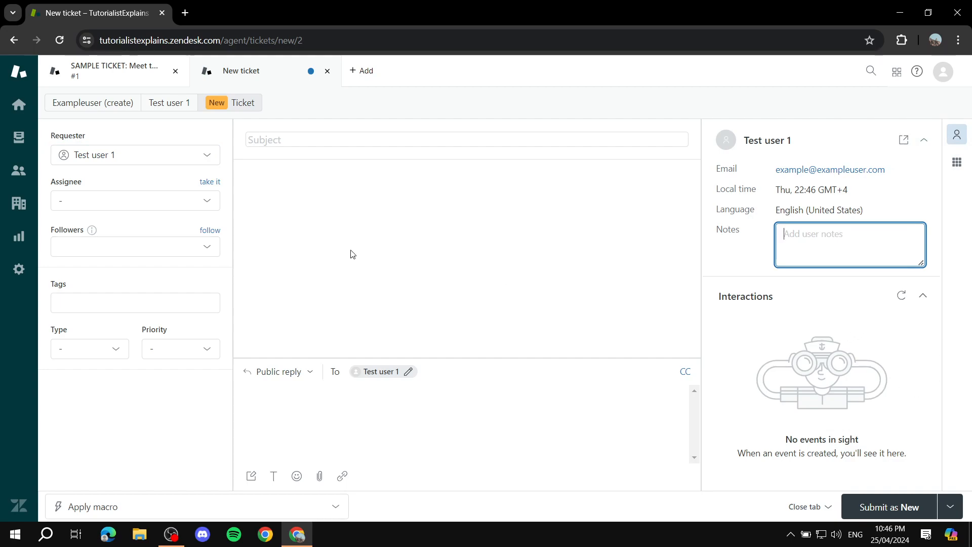
Step: Assign the new ticket to the Tutorialist Explains agent within the Support group
{"action": "left_click", "coordinate": [89, 201]}
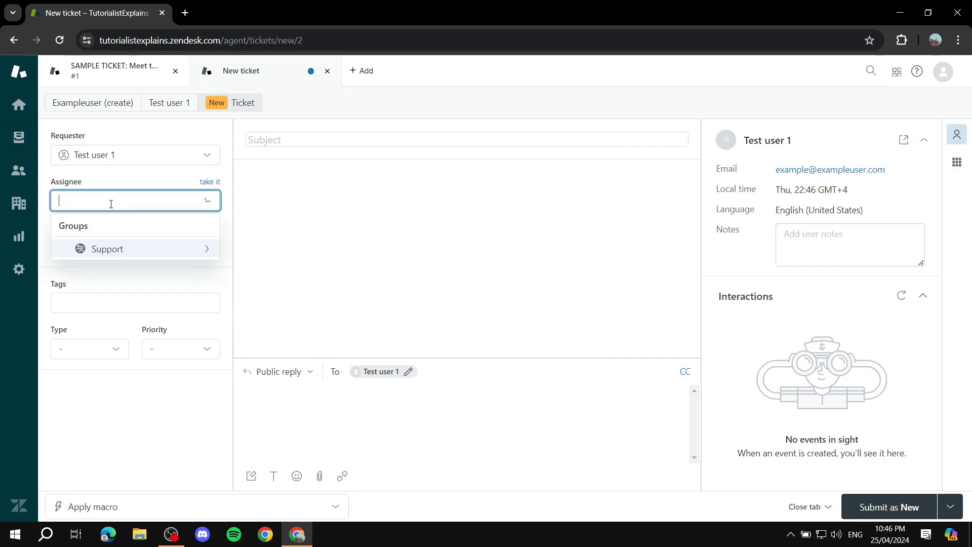
{"action": "left_click", "coordinate": [209, 183]}
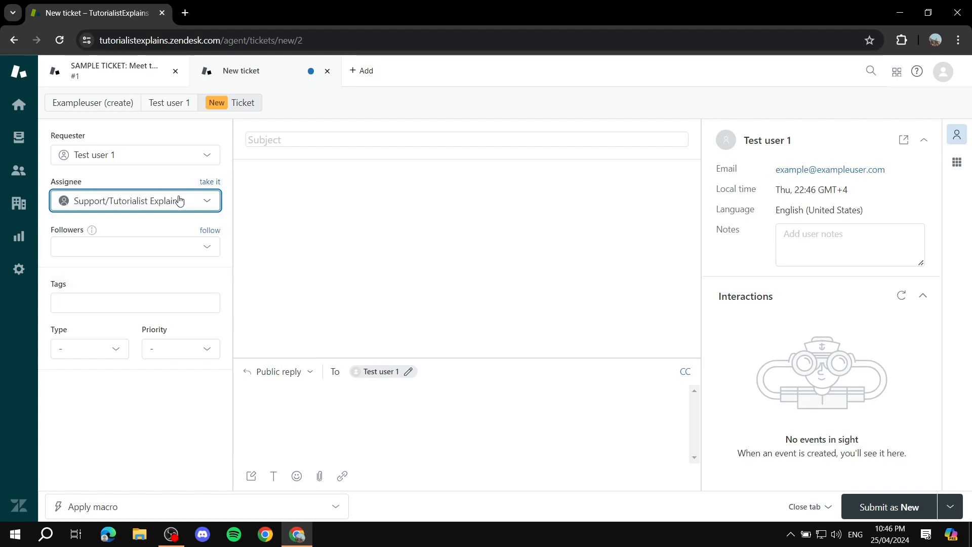
{"action": "left_click", "coordinate": [214, 205]}
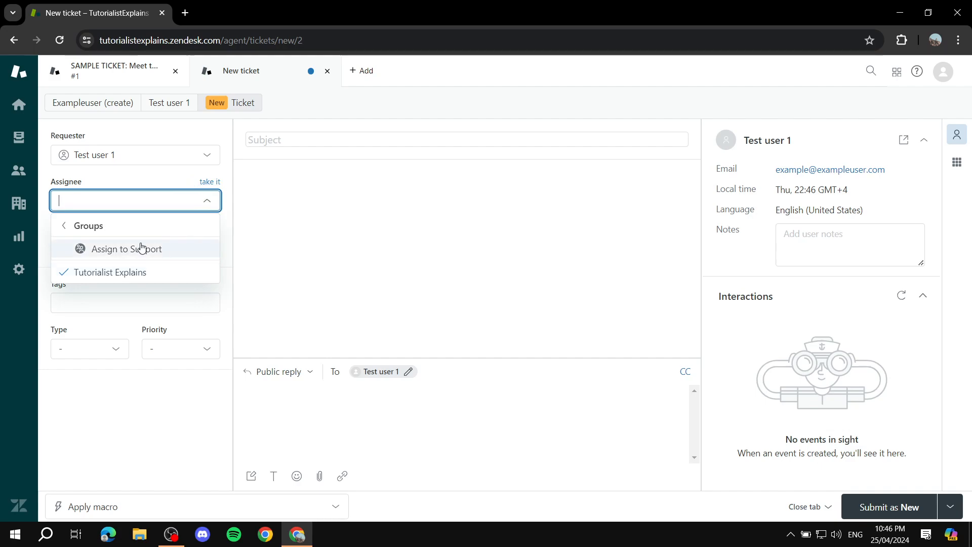
{"action": "left_click", "coordinate": [155, 249]}
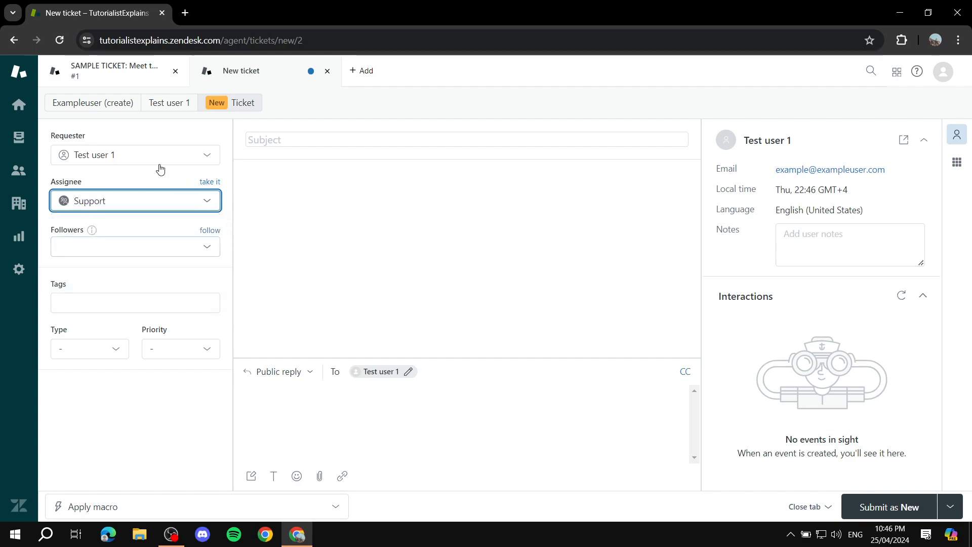
{"action": "left_click", "coordinate": [207, 204]}
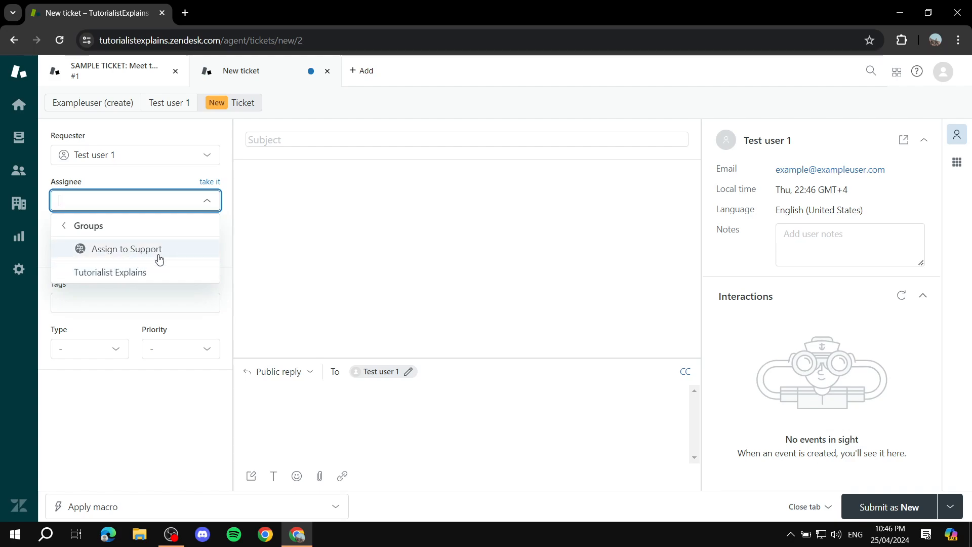
{"action": "left_click", "coordinate": [117, 273]}
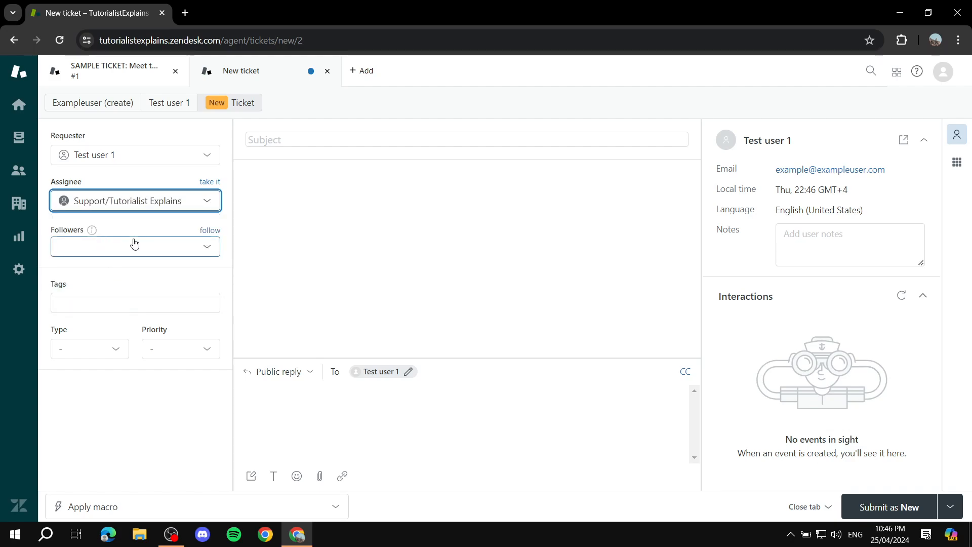
Step: Check the new ticket's followers and tags fields without filling them in
{"action": "left_click", "coordinate": [207, 249]}
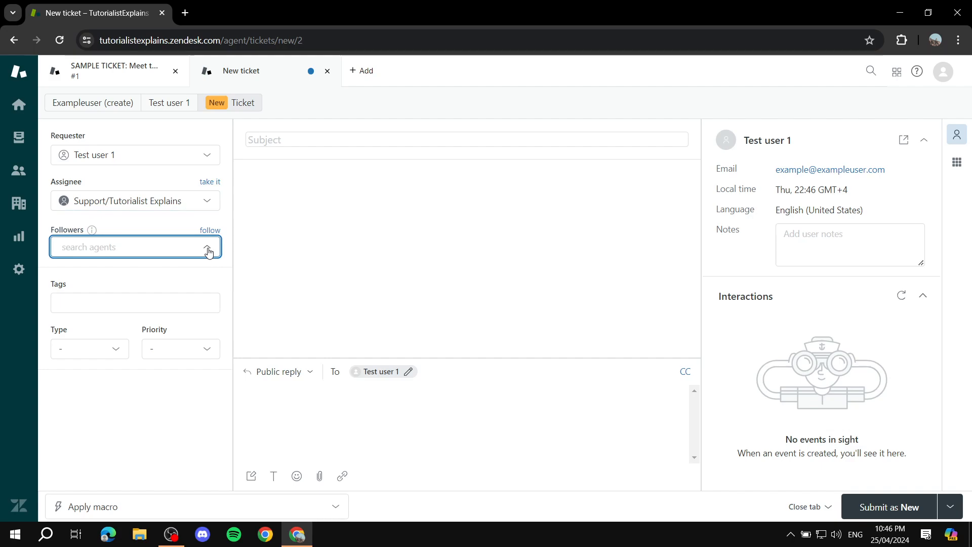
{"action": "left_click", "coordinate": [150, 244]}
{"action": "left_click", "coordinate": [90, 299]}
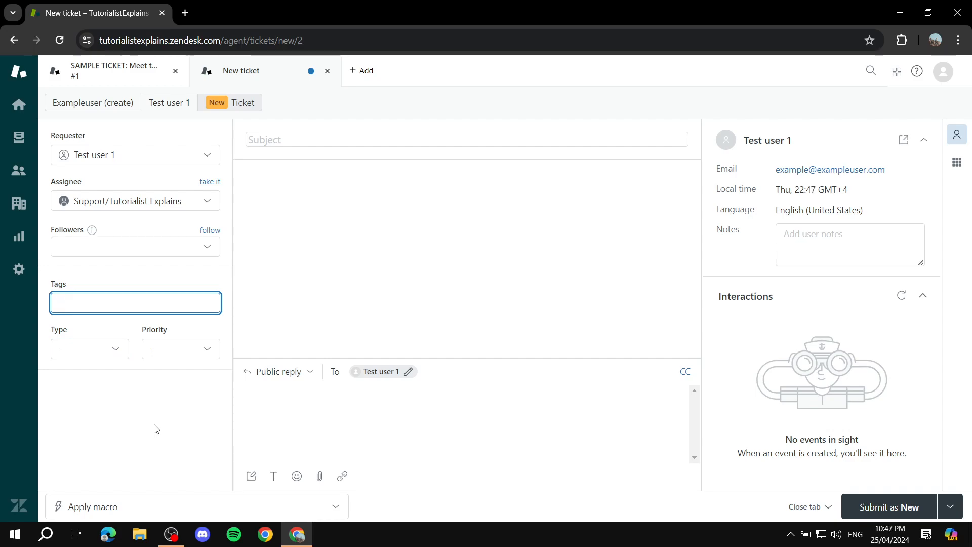
Step: Set the new ticket's type to Problem and its priority to Normal
{"action": "left_click", "coordinate": [116, 349]}
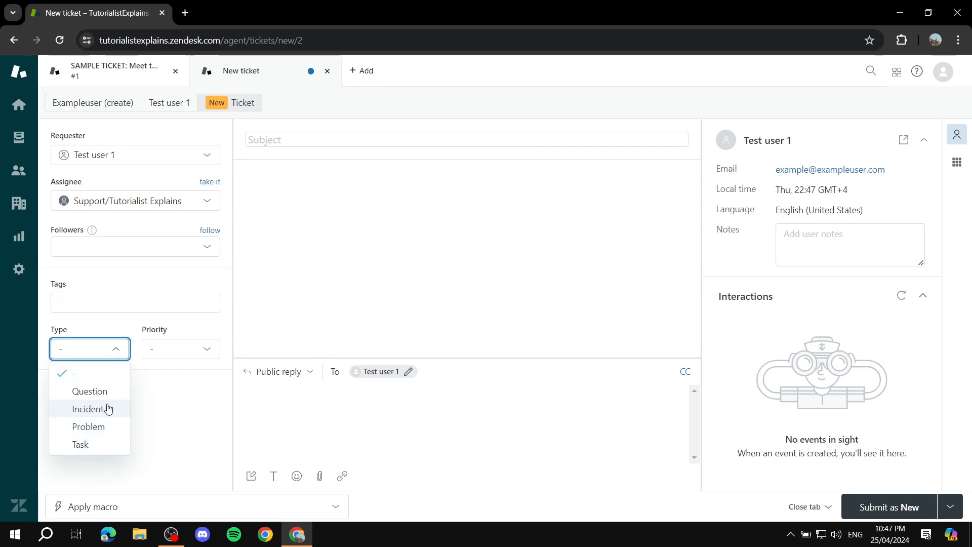
{"action": "left_click", "coordinate": [81, 391]}
{"action": "left_click", "coordinate": [205, 349]}
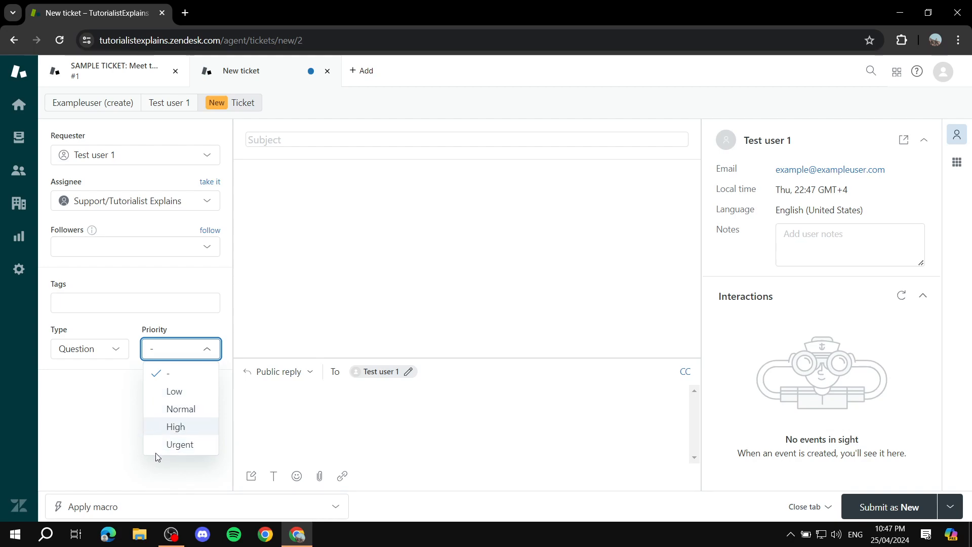
{"action": "left_click", "coordinate": [181, 408]}
{"action": "left_click", "coordinate": [112, 348]}
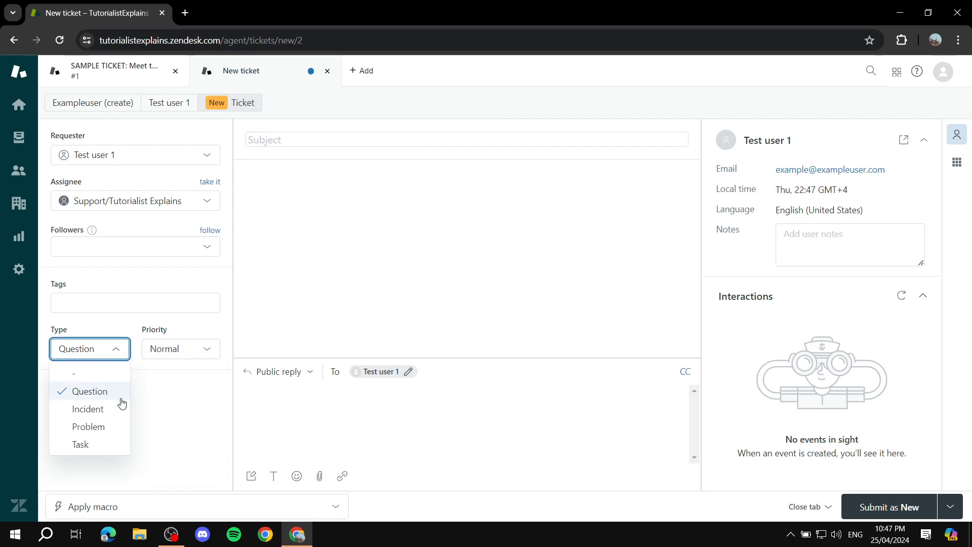
{"action": "left_click", "coordinate": [94, 427]}
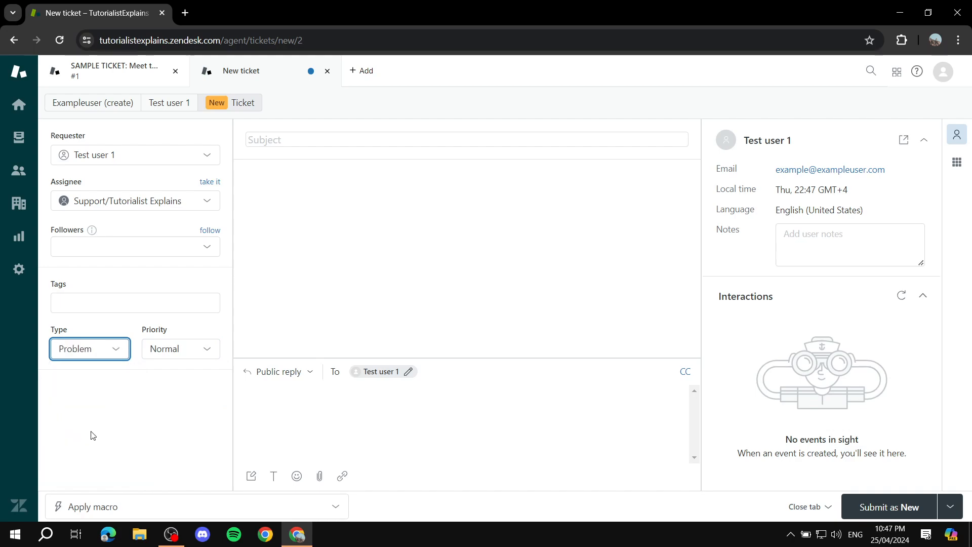
Step: Examine the new ticket's subject and message areas and its reply type options without changing them
{"action": "left_click", "coordinate": [338, 139]}
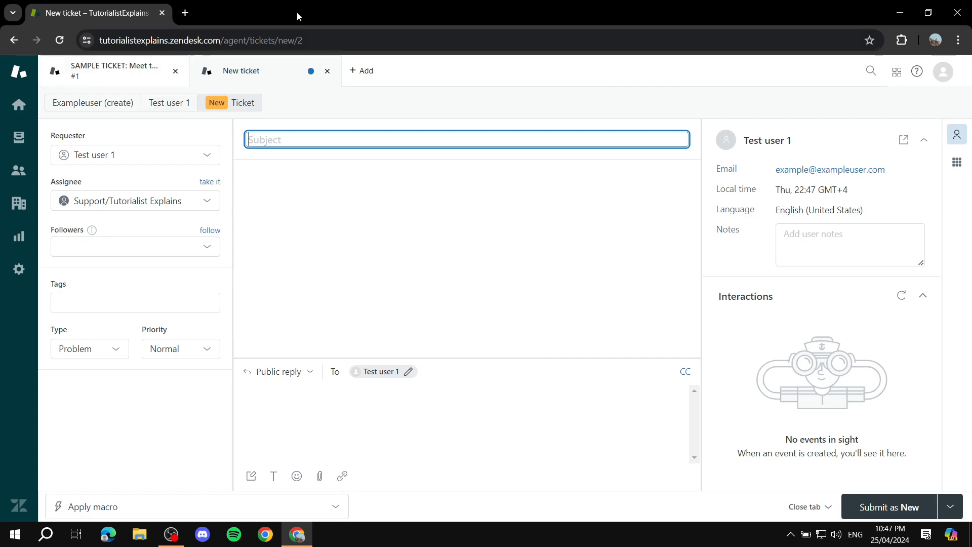
{"action": "left_click", "coordinate": [394, 213]}
{"action": "left_click", "coordinate": [378, 424]}
{"action": "left_click", "coordinate": [509, 261]}
{"action": "left_click", "coordinate": [492, 390]}
{"action": "left_click", "coordinate": [287, 372]}
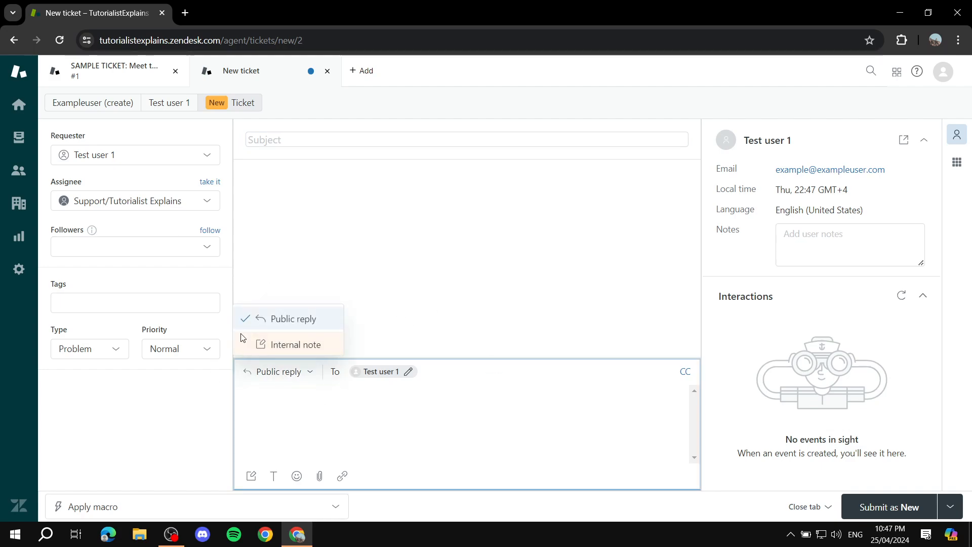
{"action": "left_click", "coordinate": [294, 373]}
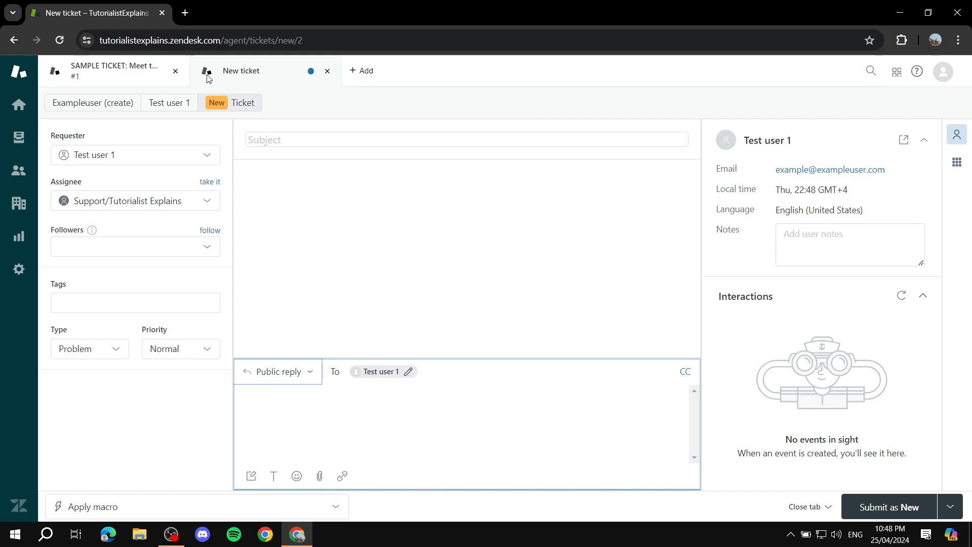
Step: View the list of customers and return to the home page
{"action": "left_click", "coordinate": [18, 104]}
{"action": "left_click", "coordinate": [19, 172]}
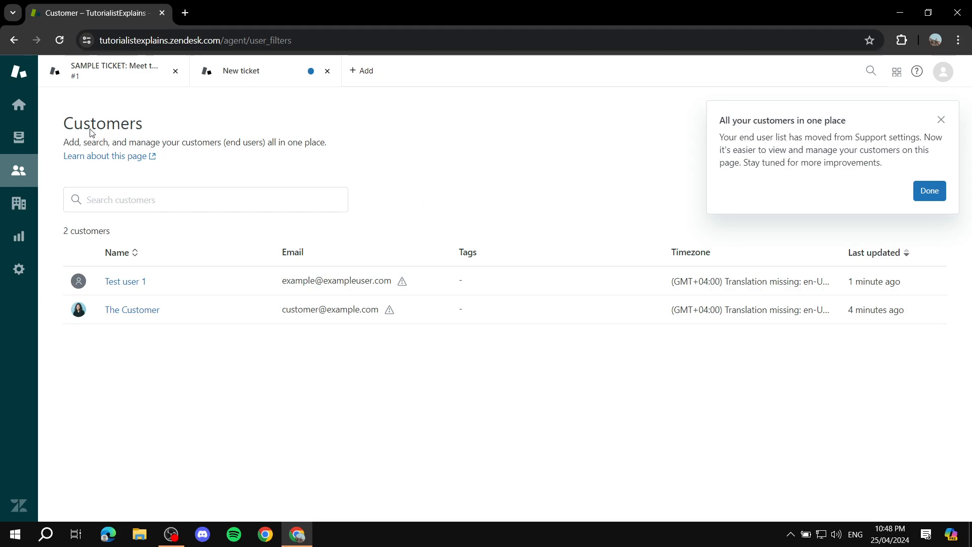
{"action": "left_click", "coordinate": [19, 106]}
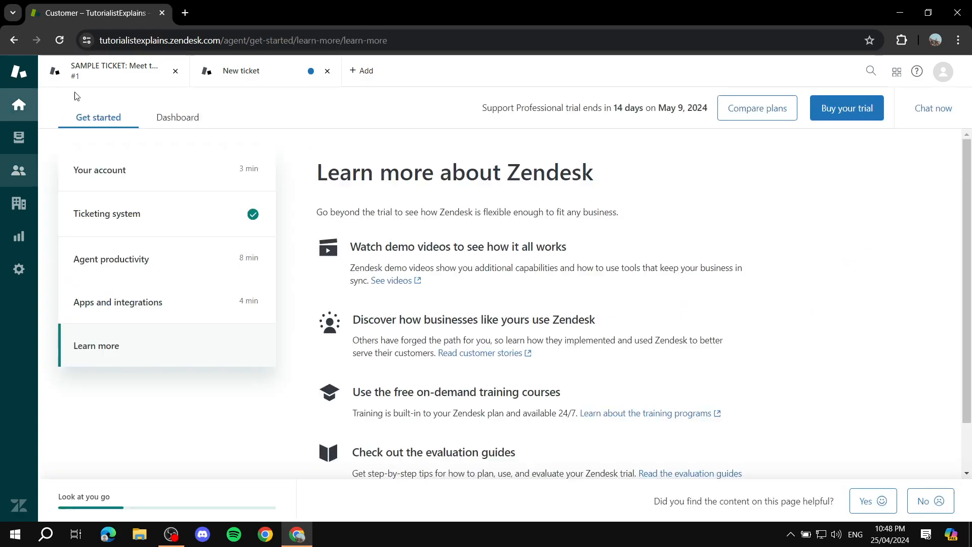
{"action": "left_click", "coordinate": [362, 70]}
{"action": "left_click", "coordinate": [375, 123]}
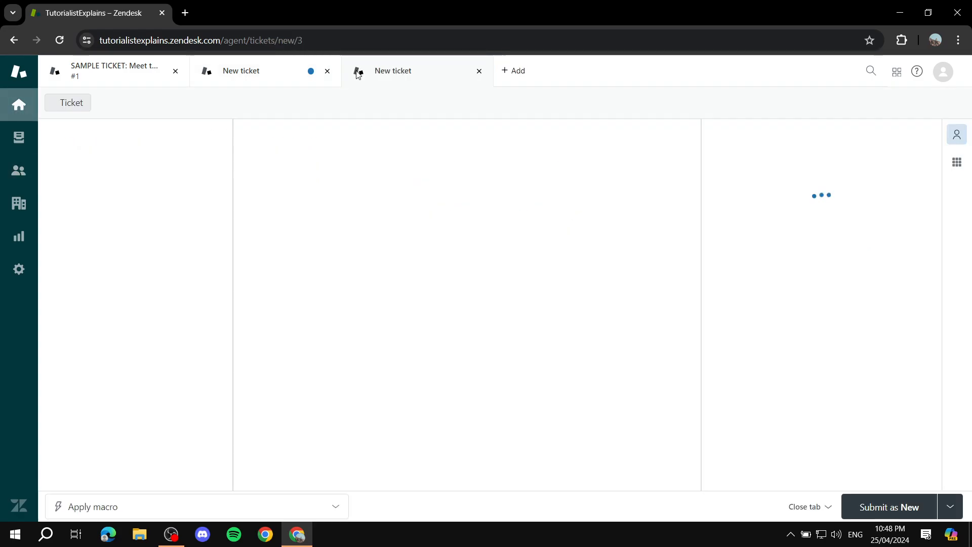
{"action": "left_click", "coordinate": [479, 71]}
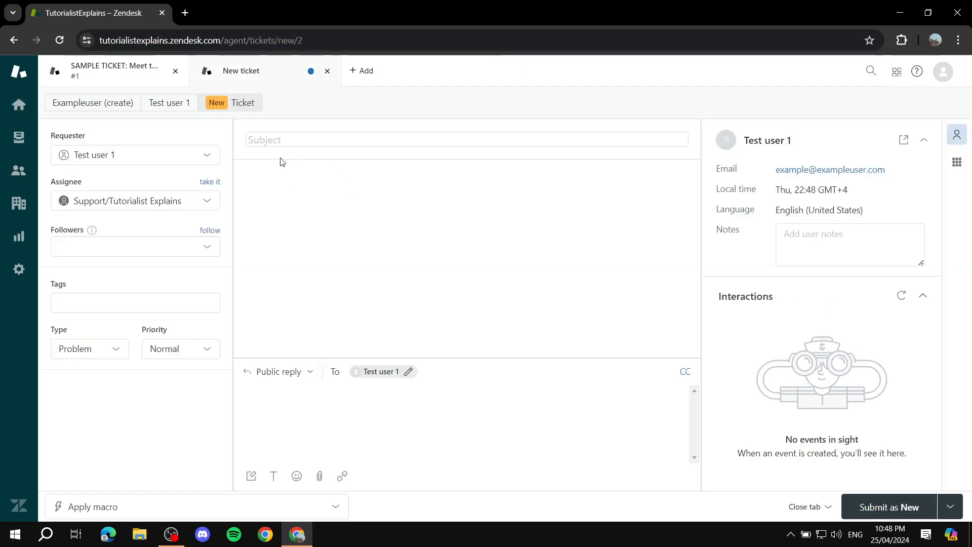
Step: Start adding a new user and fill in the user's e-mail address
{"action": "left_click", "coordinate": [369, 71]}
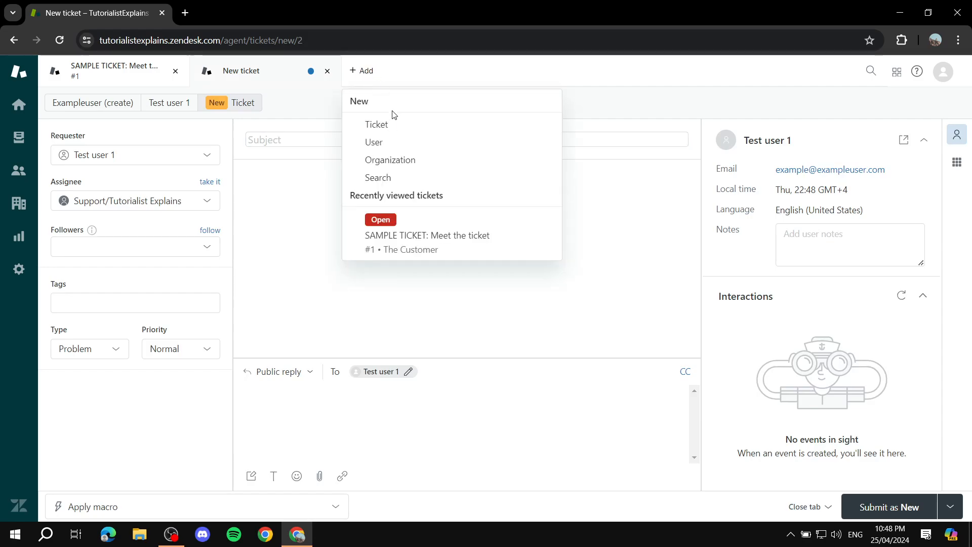
{"action": "left_click", "coordinate": [374, 143]}
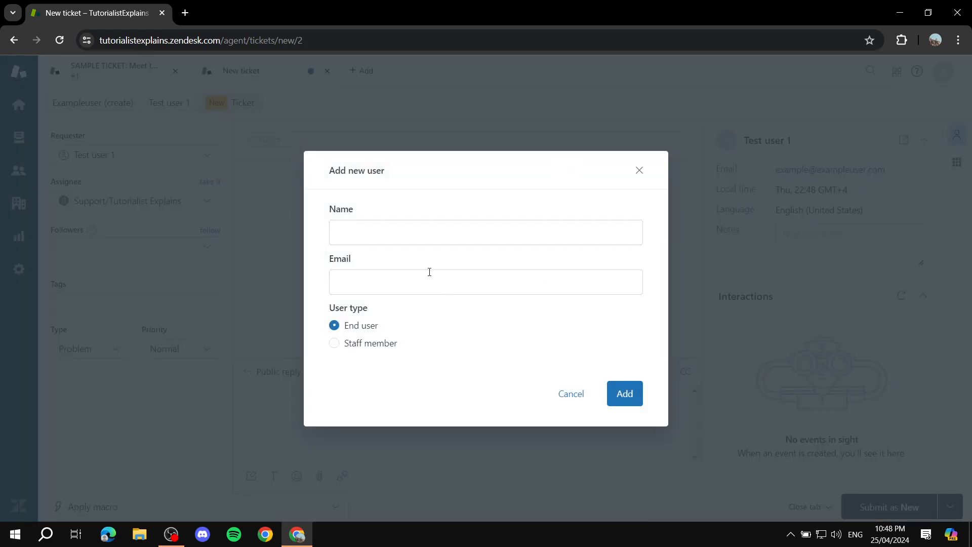
{"action": "left_click", "coordinate": [411, 238]}
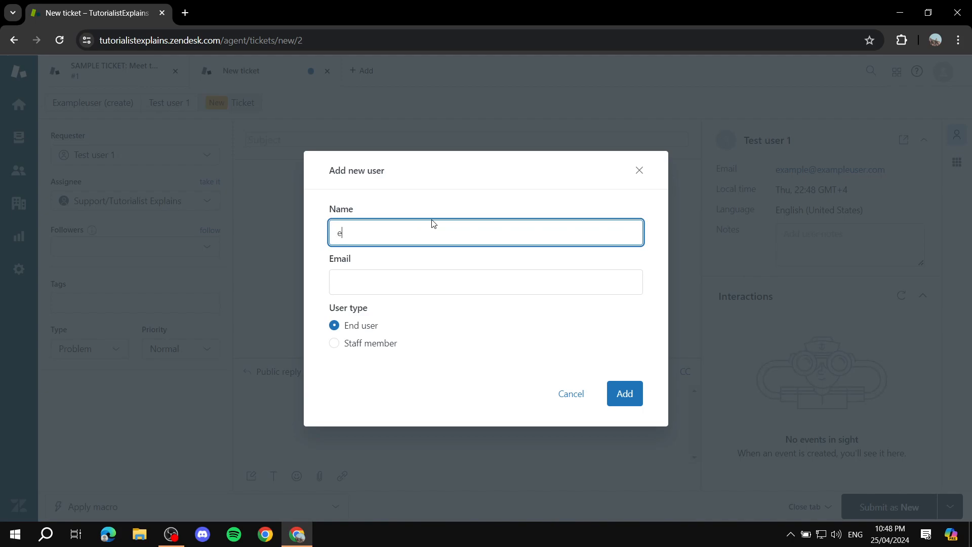
{"action": "type", "text": "eXAMPLE2"}
{"action": "key", "text": "ctrl+a"}
{"action": "key", "text": "BackSpace"}
{"action": "type", "text": "exam"}
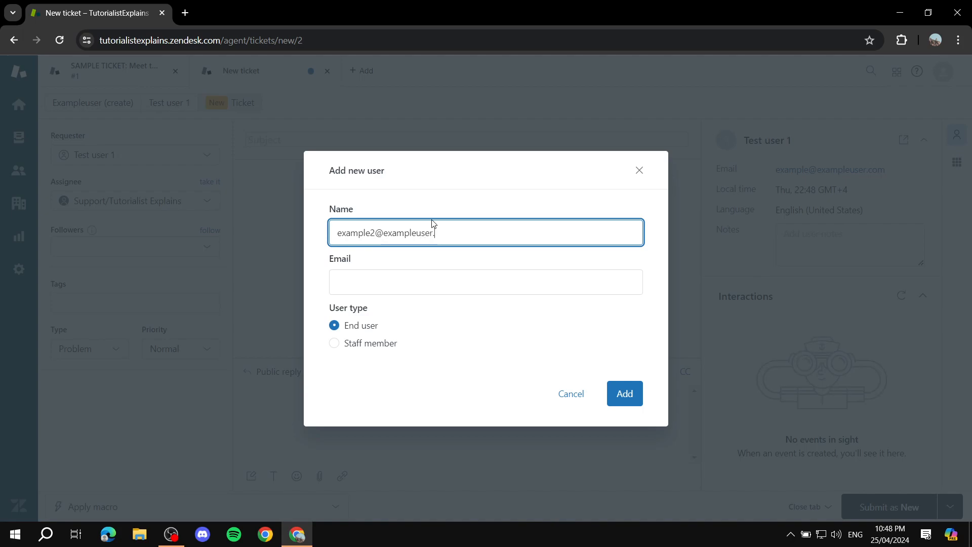
{"action": "type", "text": "m"}
{"action": "key", "text": "Tab"}
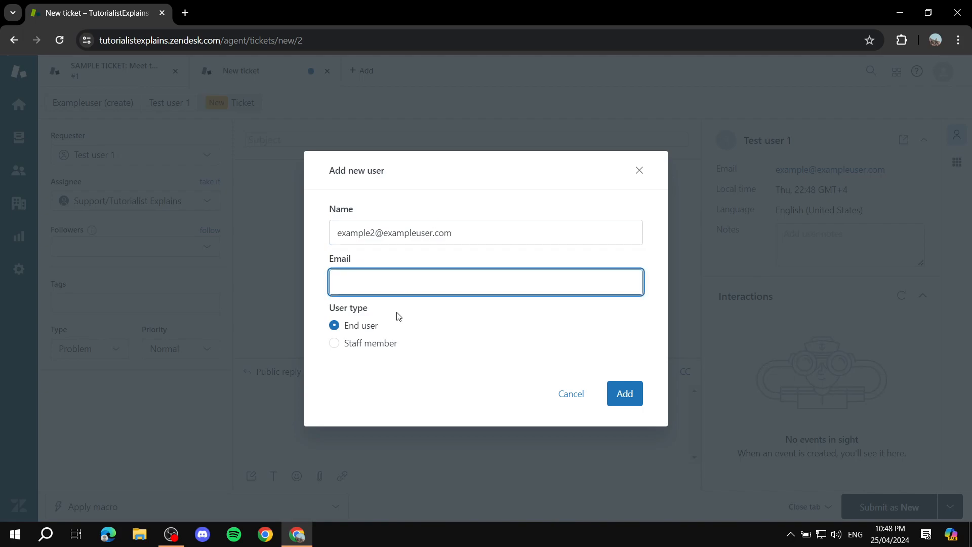
{"action": "left_click_drag", "start_coordinate": [539, 230], "coordinate": [340, 233]}
{"action": "key", "text": "ctrl+c"}
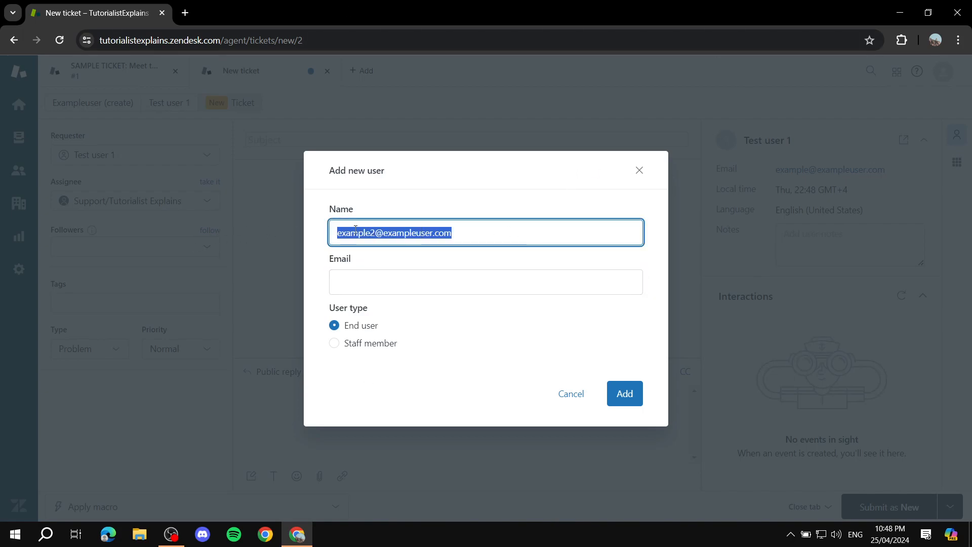
{"action": "left_click", "coordinate": [443, 286]}
{"action": "key", "text": "ctrl+v"}
Step: Set the new user's name to "test user staff" and the user type to Staff member
{"action": "left_click_drag", "start_coordinate": [456, 232], "coordinate": [289, 221]}
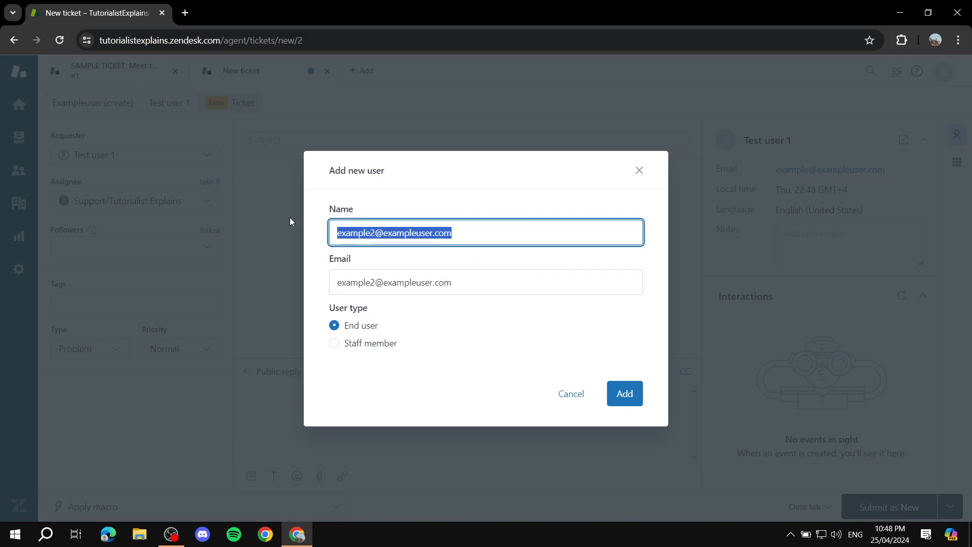
{"action": "type", "text": "d"}
{"action": "key", "text": "BackSpace"}
{"action": "type", "text": "test user "}
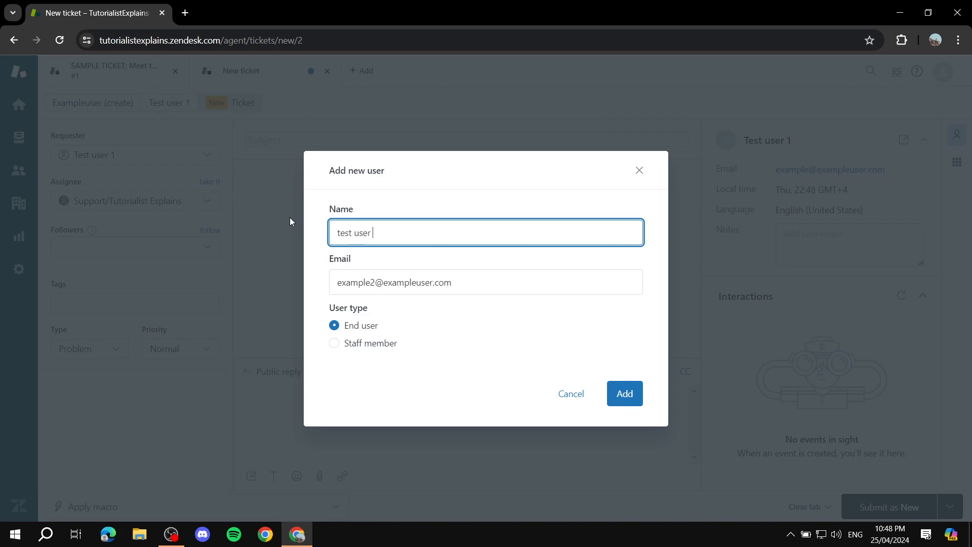
{"action": "type", "text": "staff"}
{"action": "left_click", "coordinate": [335, 343]}
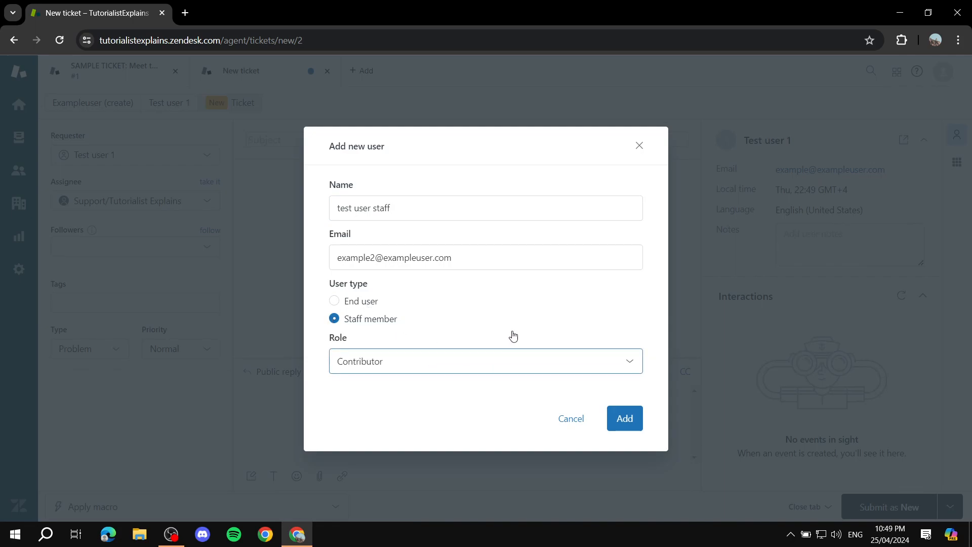
Step: Try the Administrator and Agent roles for the new staff member
{"action": "left_click", "coordinate": [458, 361]}
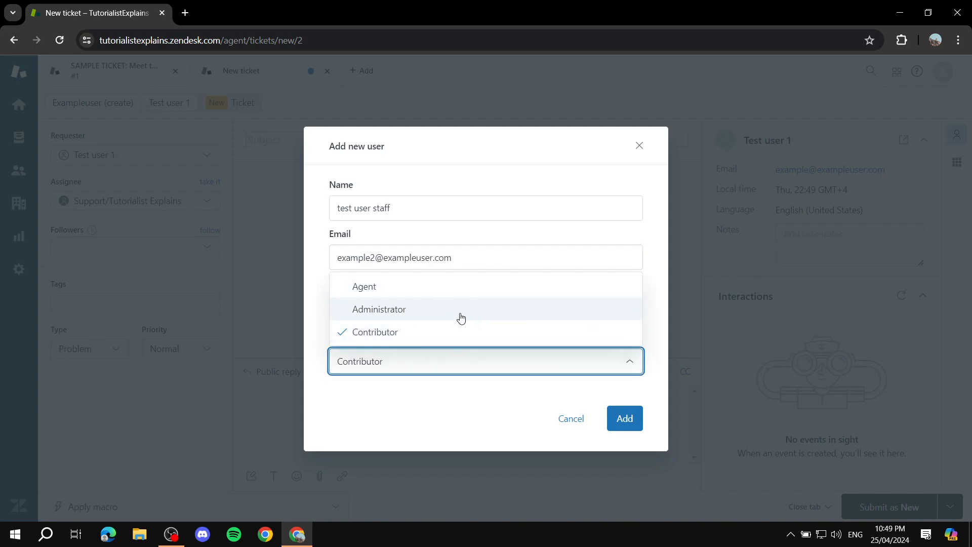
{"action": "left_click", "coordinate": [397, 318]}
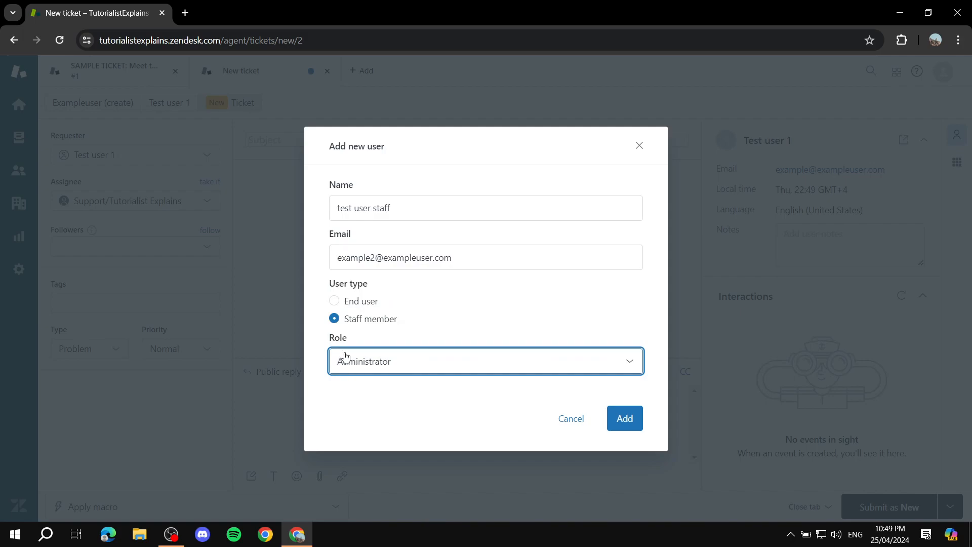
{"action": "left_click", "coordinate": [408, 368]}
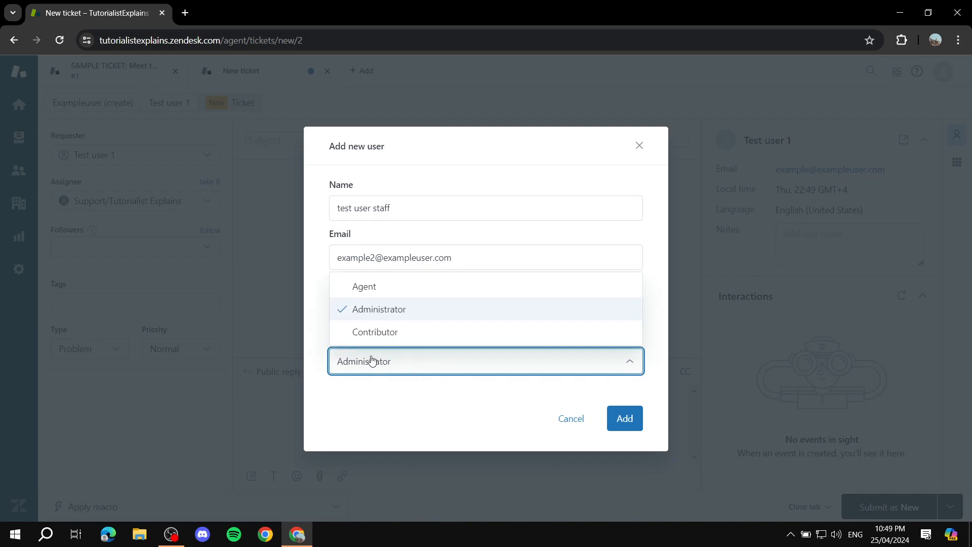
{"action": "left_click", "coordinate": [373, 291]}
{"action": "left_click", "coordinate": [530, 368]}
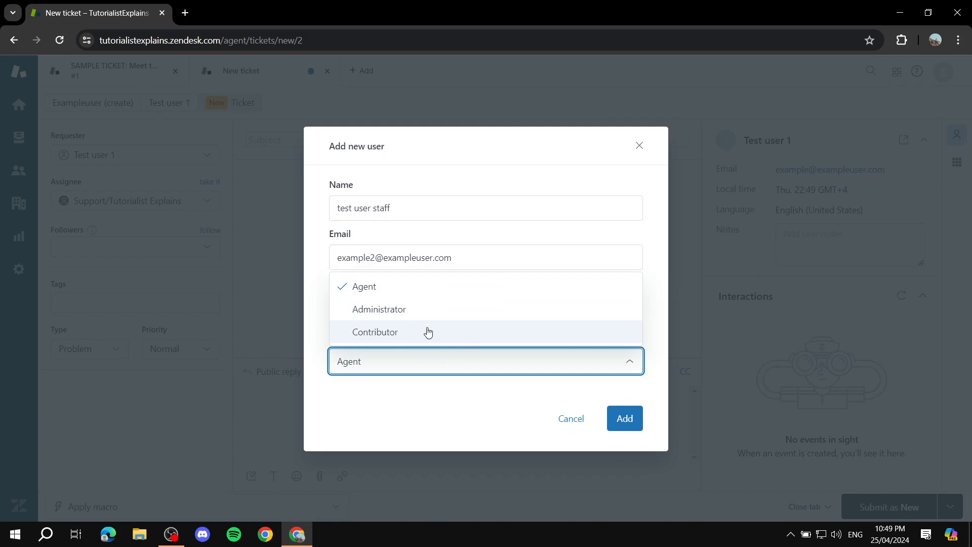
{"action": "left_click", "coordinate": [390, 314]}
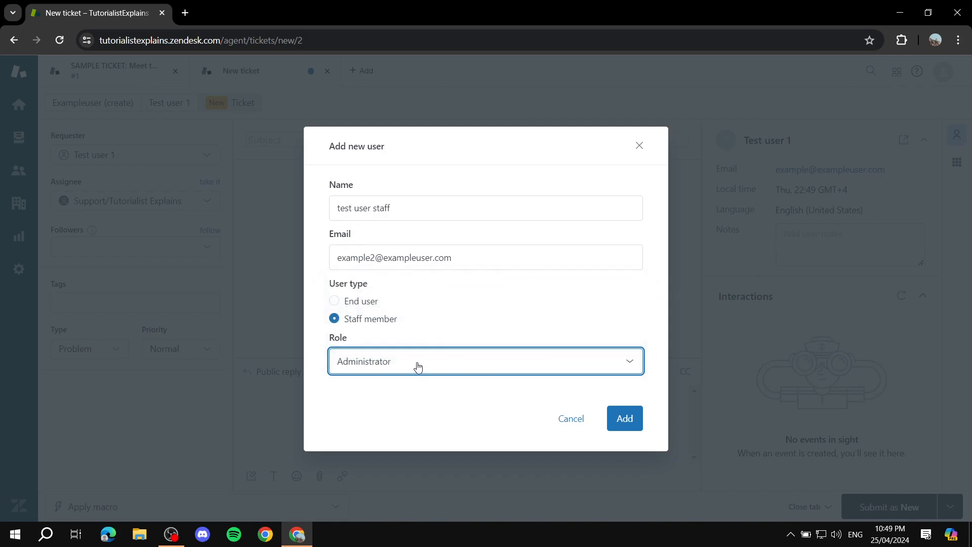
Step: Set the new staff member's role to Agent and add the user
{"action": "left_click", "coordinate": [559, 362]}
{"action": "left_click", "coordinate": [364, 289]}
{"action": "left_click", "coordinate": [626, 416]}
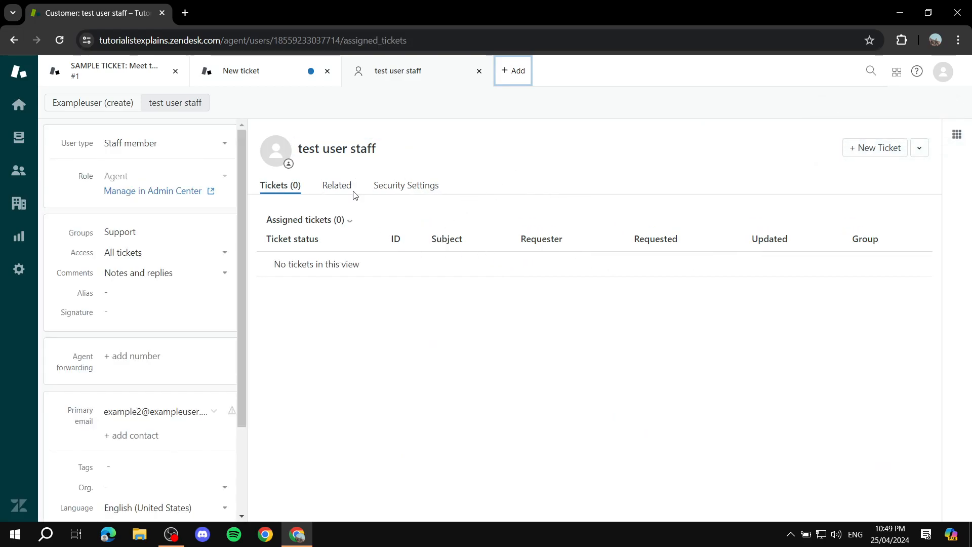
Step: Examine the new staff member's security settings, related records and profile details without changing them
{"action": "left_click", "coordinate": [397, 186]}
{"action": "left_click", "coordinate": [337, 186]}
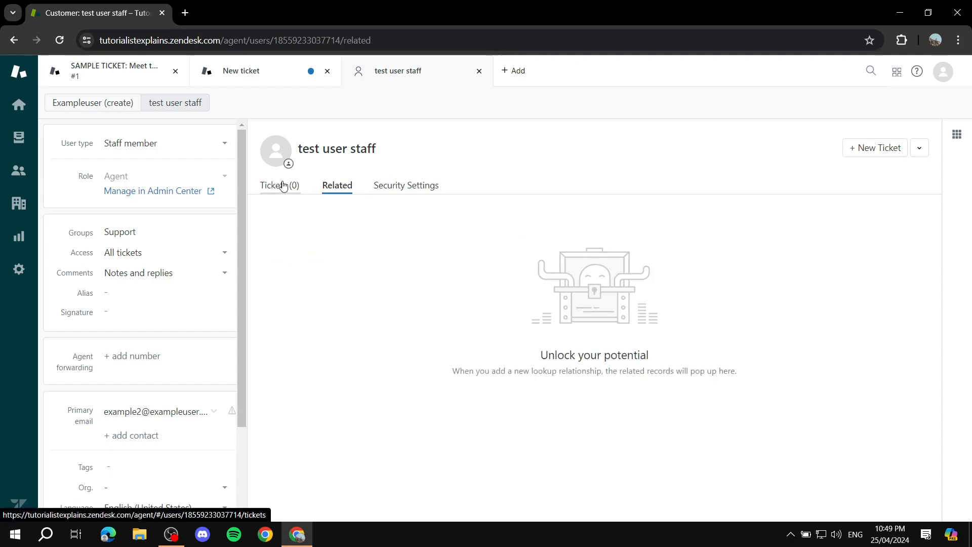
{"action": "scroll", "coordinate": [145, 159], "scroll_direction": "down", "scroll_amount": 1}
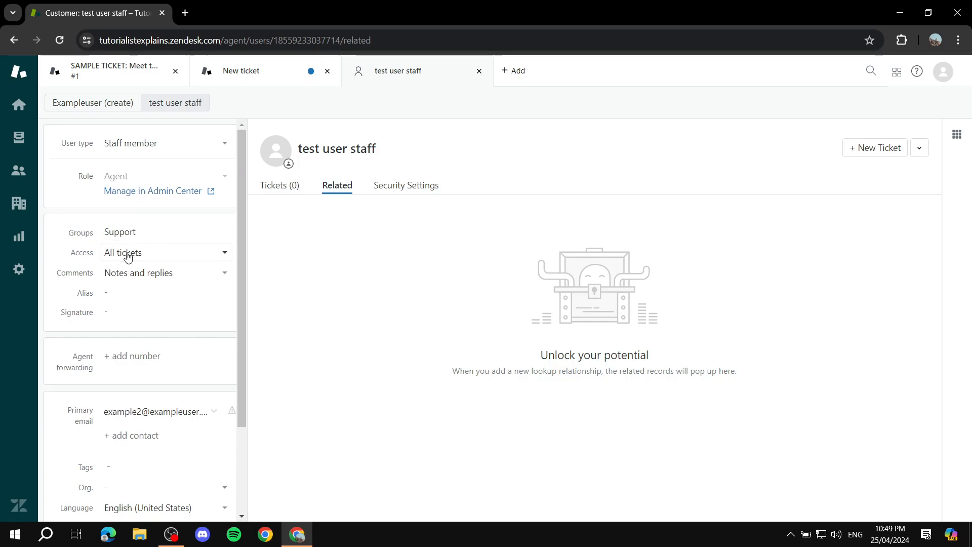
{"action": "scroll", "coordinate": [133, 182], "scroll_direction": "down", "scroll_amount": 1}
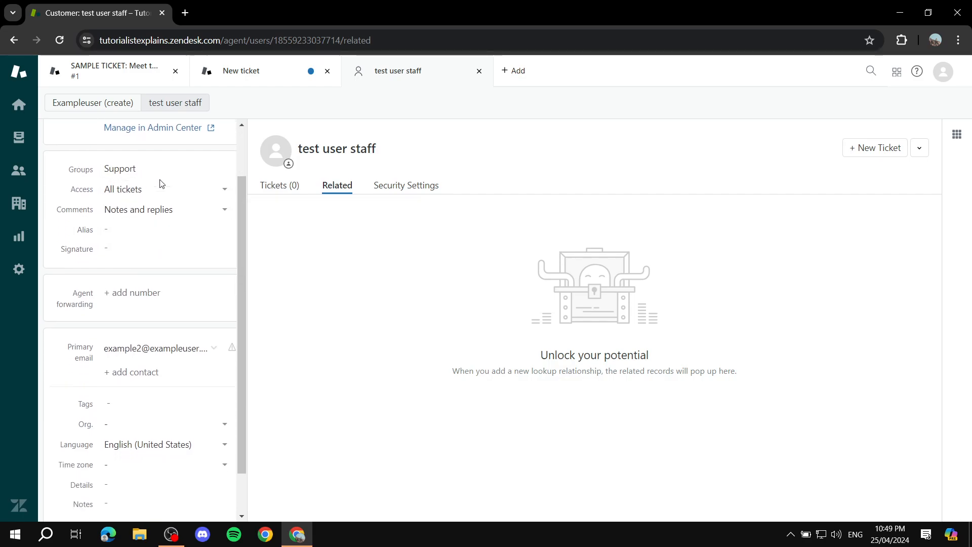
{"action": "left_click", "coordinate": [137, 170]}
{"action": "left_click", "coordinate": [725, 145]}
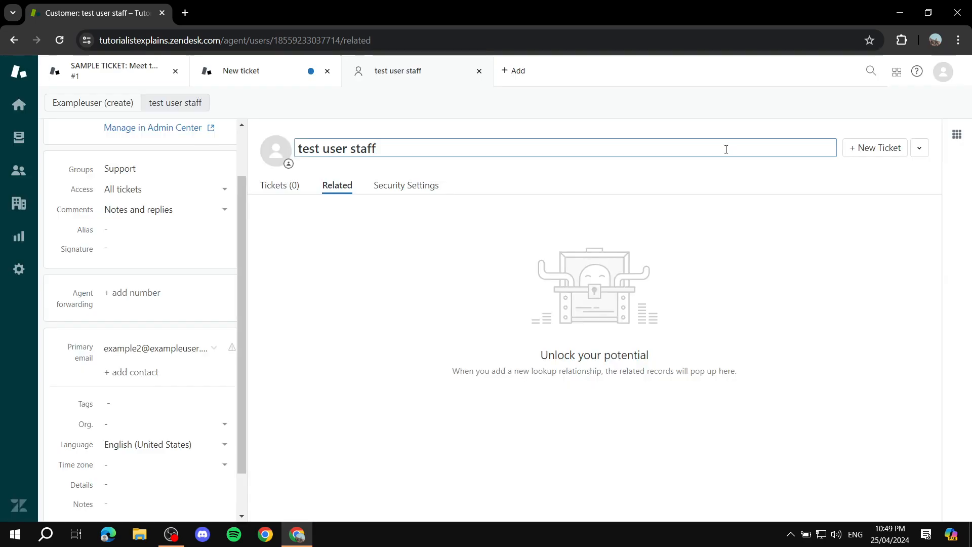
{"action": "scroll", "coordinate": [172, 256], "scroll_direction": "down", "scroll_amount": 1}
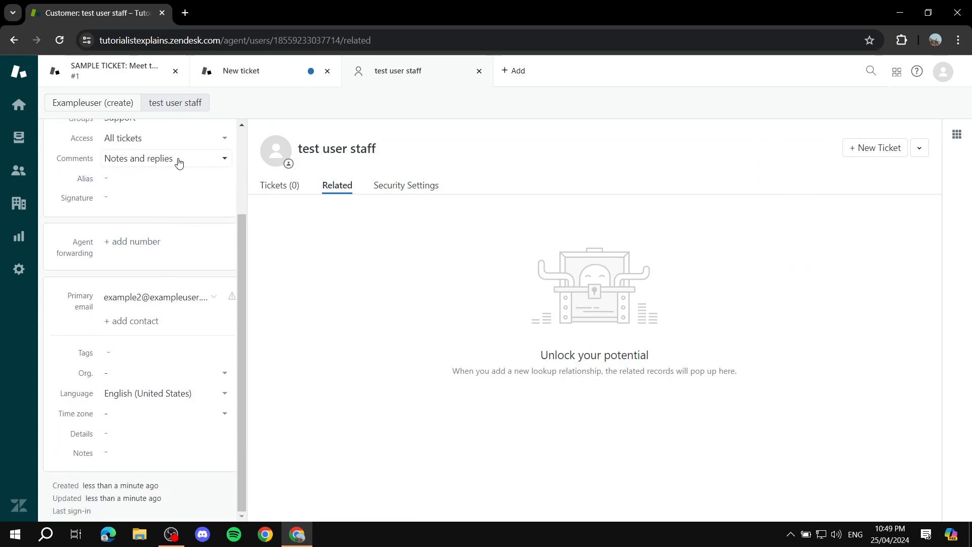
{"action": "scroll", "coordinate": [172, 202], "scroll_direction": "up", "scroll_amount": 2}
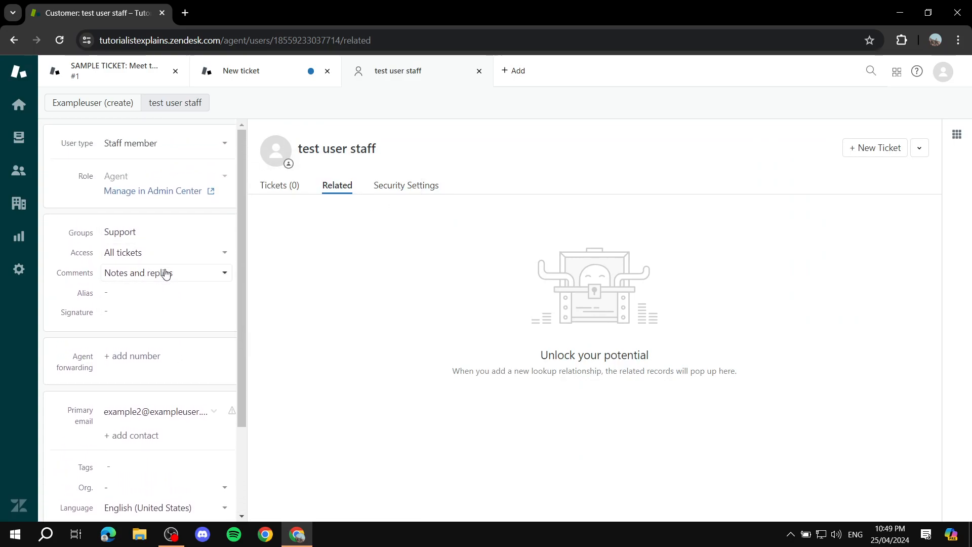
Step: Look through the ticket views for unassigned tickets, all unsolved tickets, recently updated tickets and unsolved tickets in your groups
{"action": "left_click", "coordinate": [21, 105]}
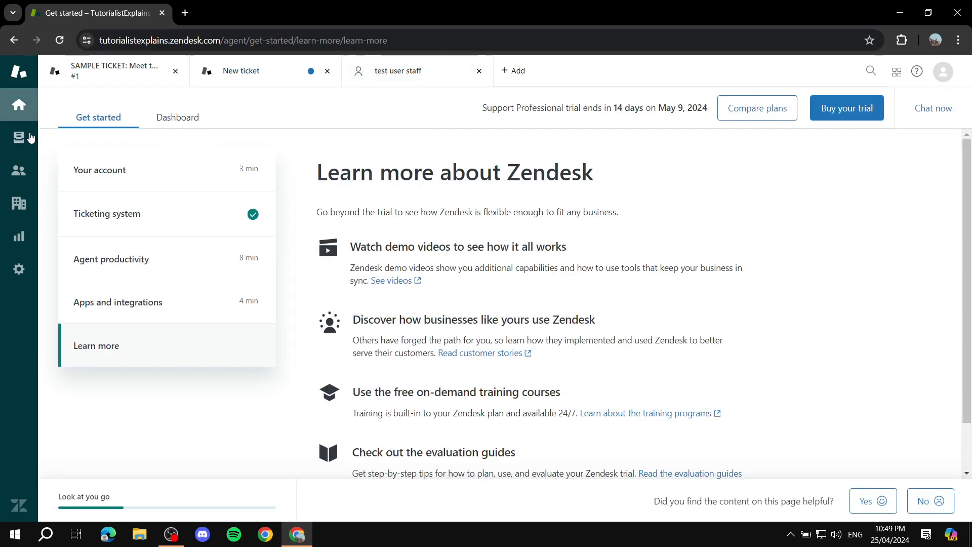
{"action": "left_click", "coordinate": [24, 132]}
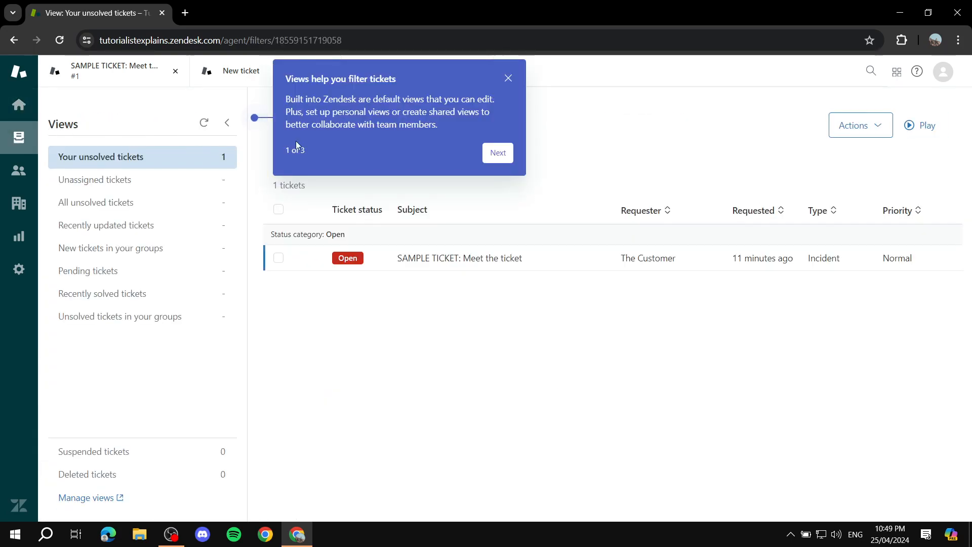
{"action": "left_click", "coordinate": [507, 79]}
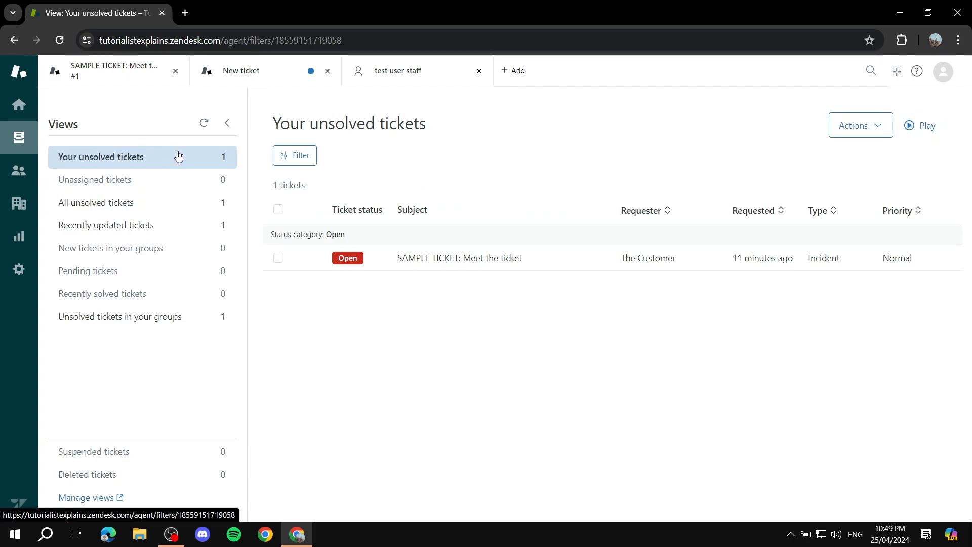
{"action": "left_click", "coordinate": [159, 182]}
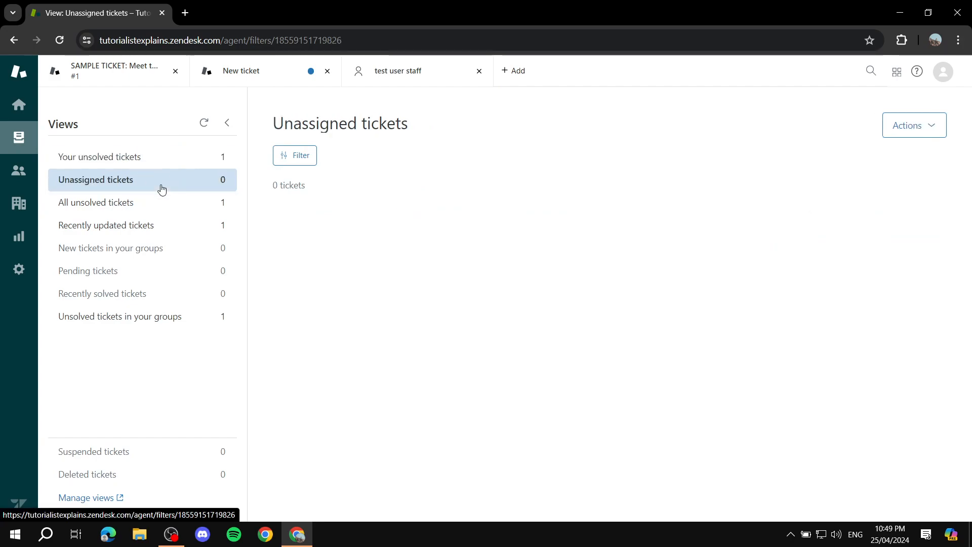
{"action": "left_click", "coordinate": [157, 202]}
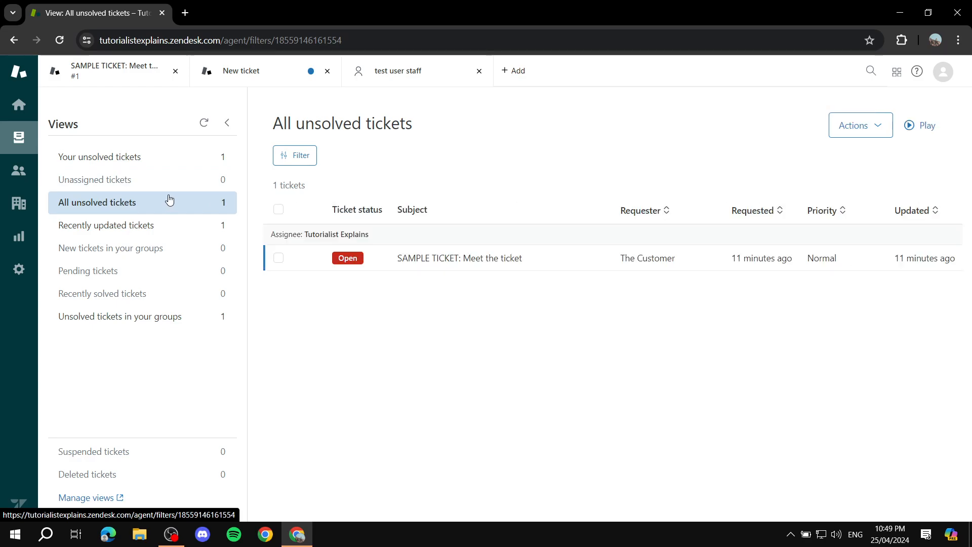
{"action": "left_click", "coordinate": [145, 224]}
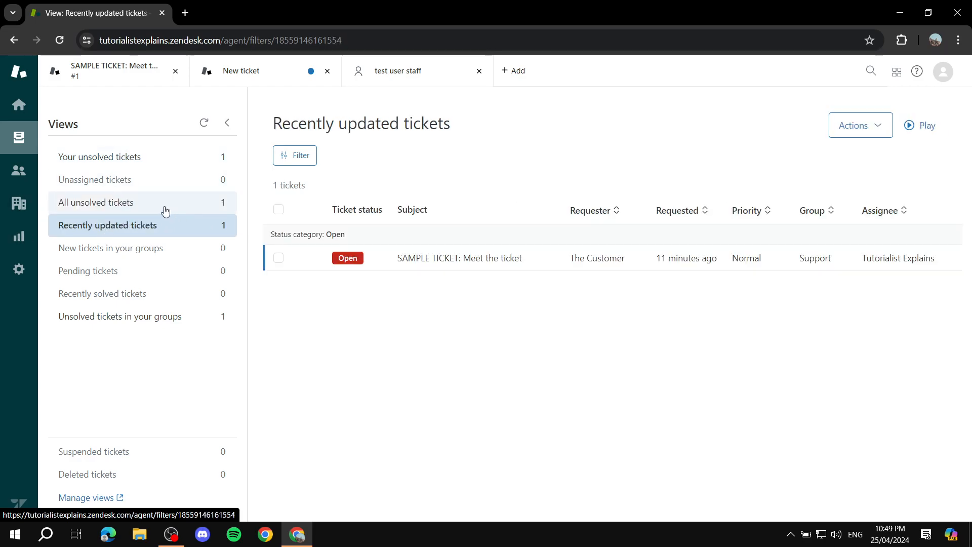
{"action": "left_click", "coordinate": [165, 208]}
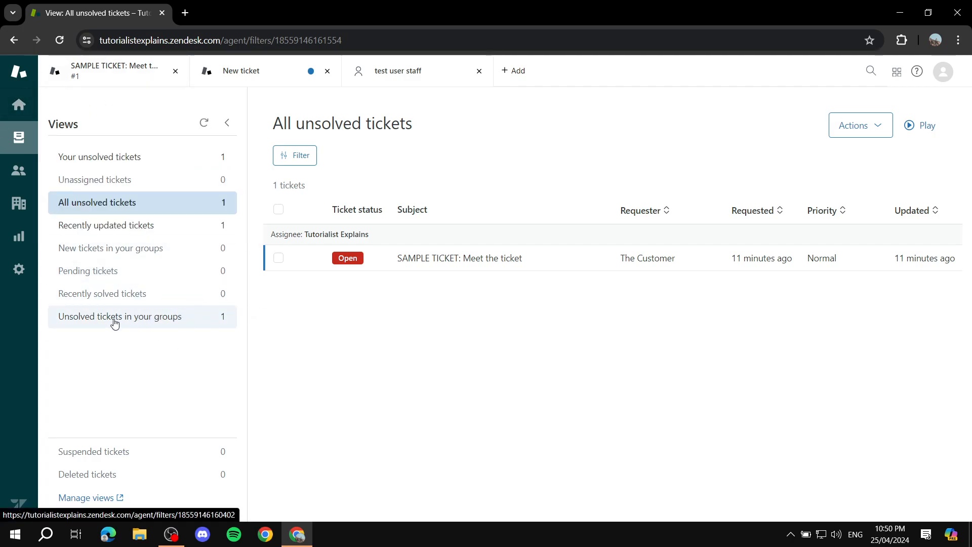
{"action": "left_click", "coordinate": [90, 317]}
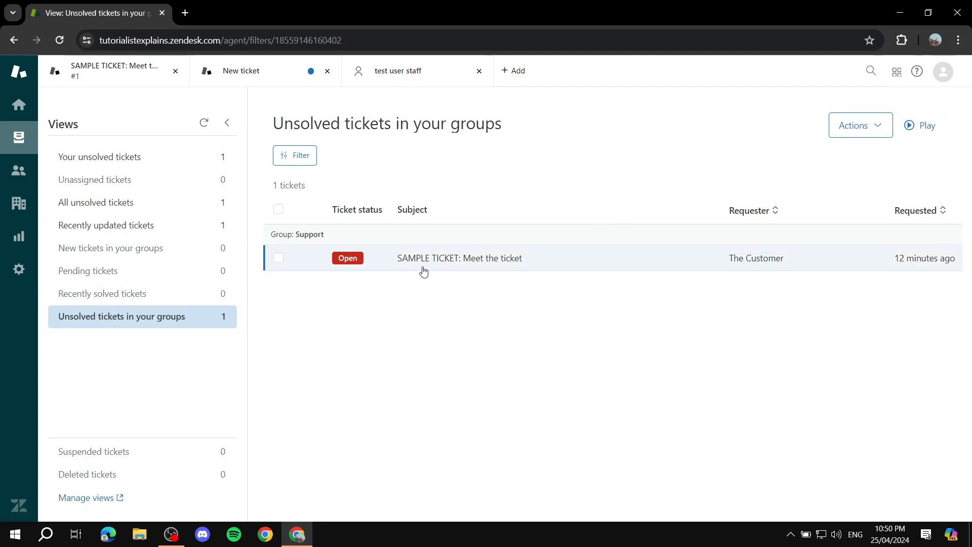
Step: Open the sample ticket from the list and check its additional ticket actions without applying any
{"action": "left_click", "coordinate": [495, 256]}
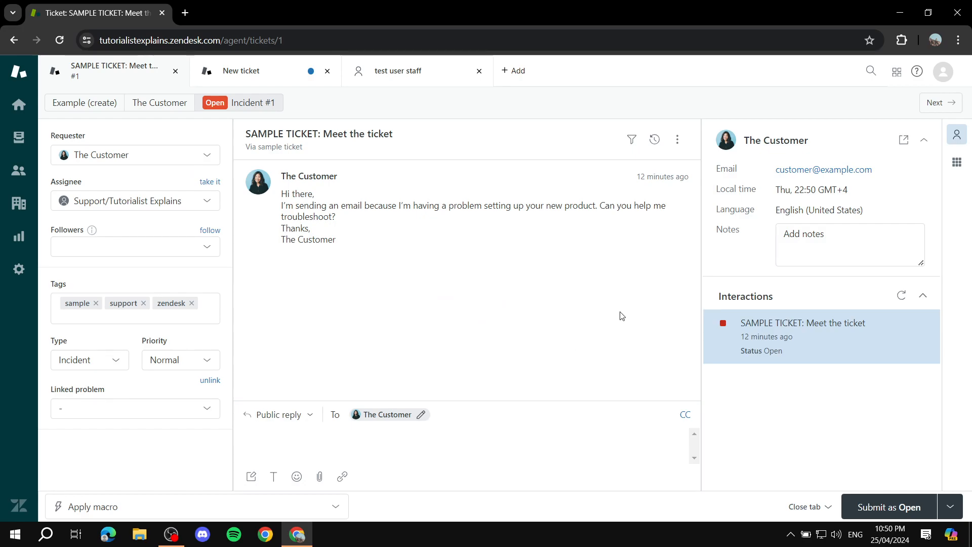
{"action": "left_click", "coordinate": [677, 140]}
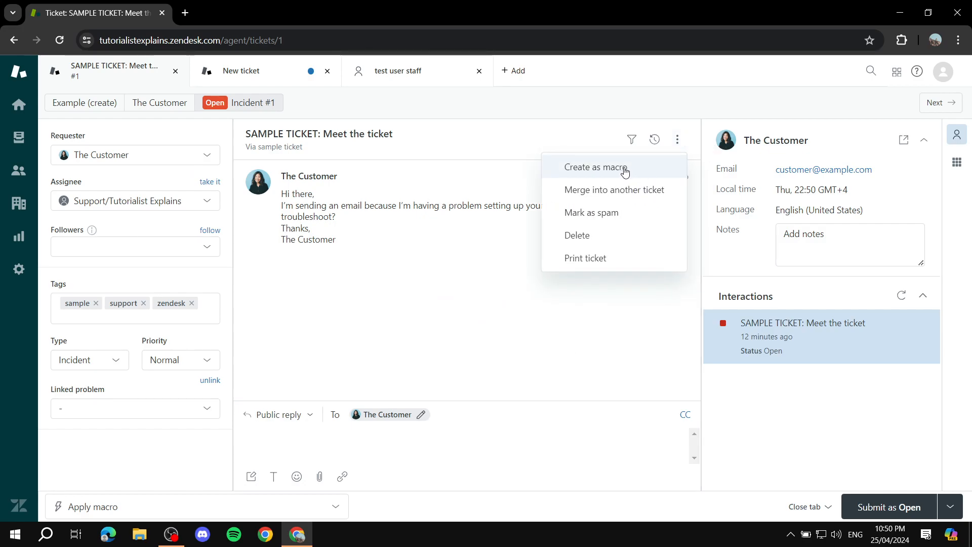
{"action": "left_click", "coordinate": [597, 298]}
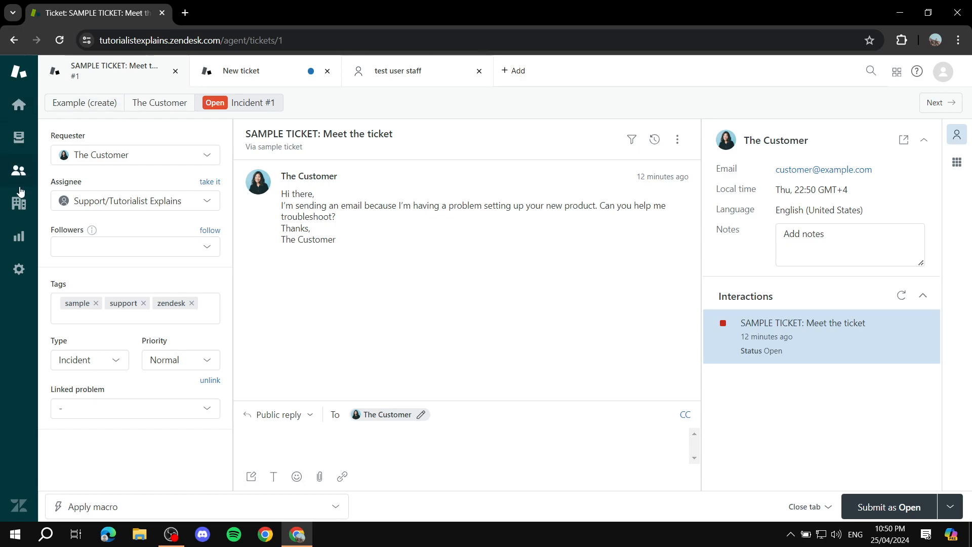
Step: Add an organization named Org 1 with the domain randomdomaindummy.com and check its user list
{"action": "left_click", "coordinate": [20, 203]}
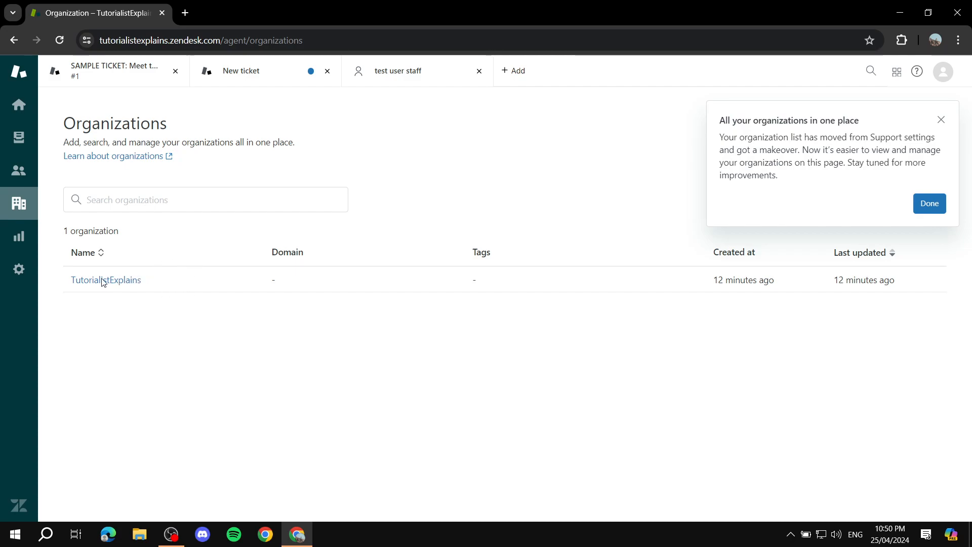
{"action": "left_click", "coordinate": [24, 206]}
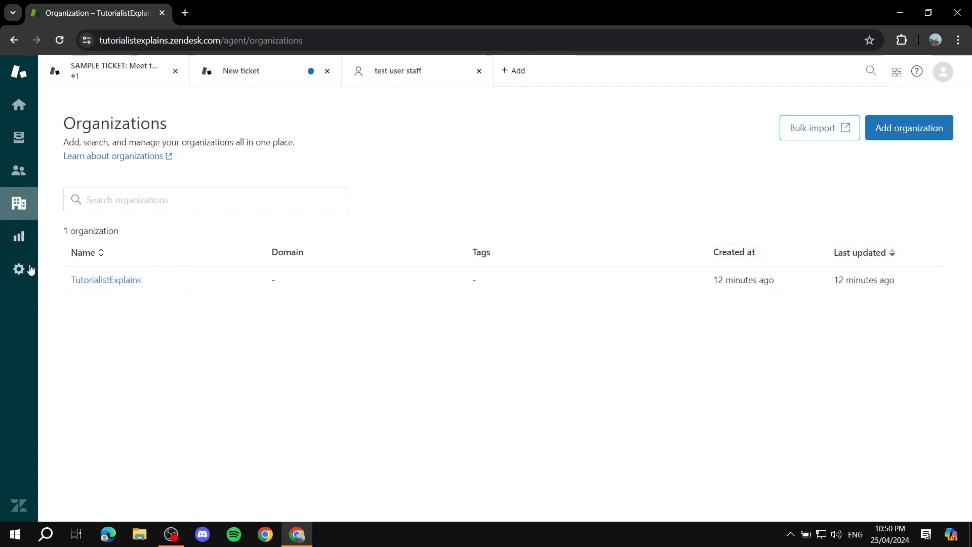
{"action": "left_click", "coordinate": [517, 70]}
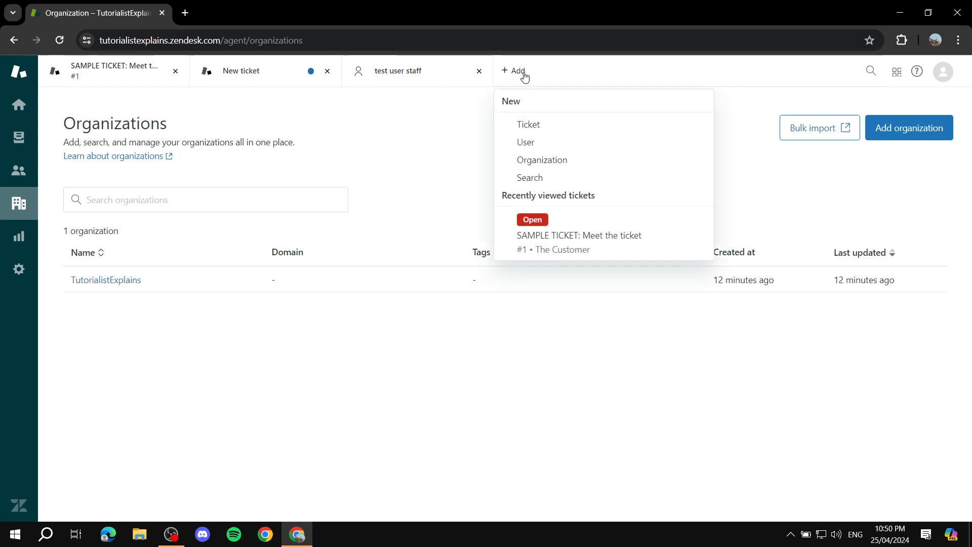
{"action": "left_click", "coordinate": [559, 160]}
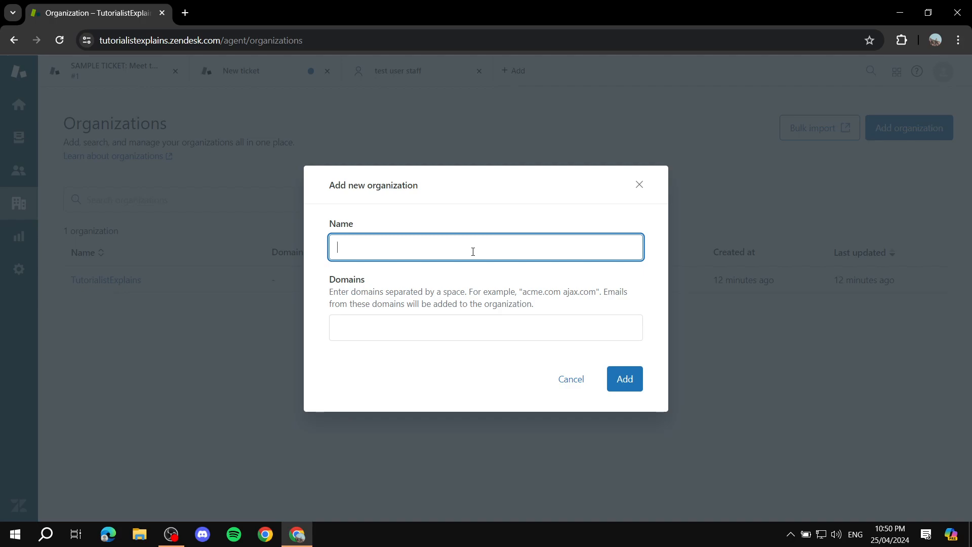
{"action": "type", "text": "Org 1"}
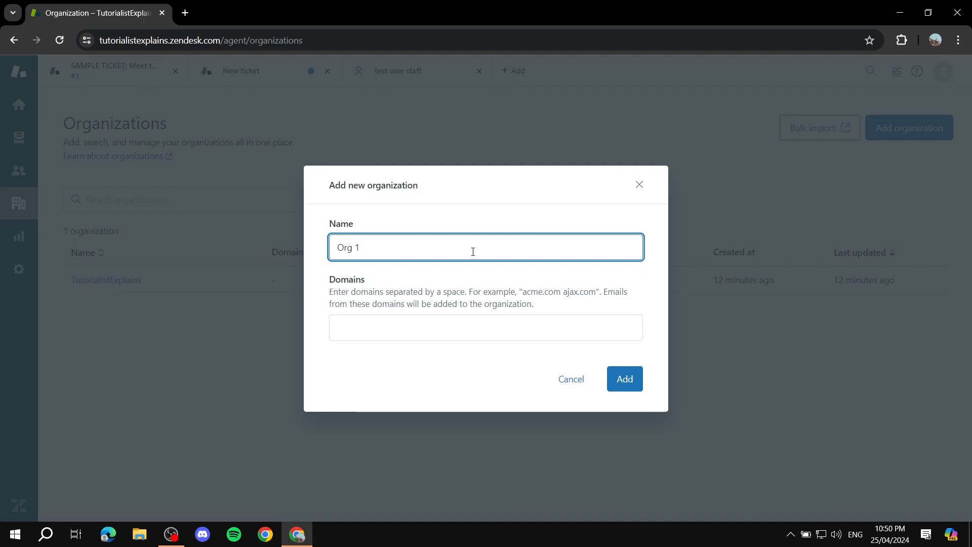
{"action": "left_click", "coordinate": [470, 338]}
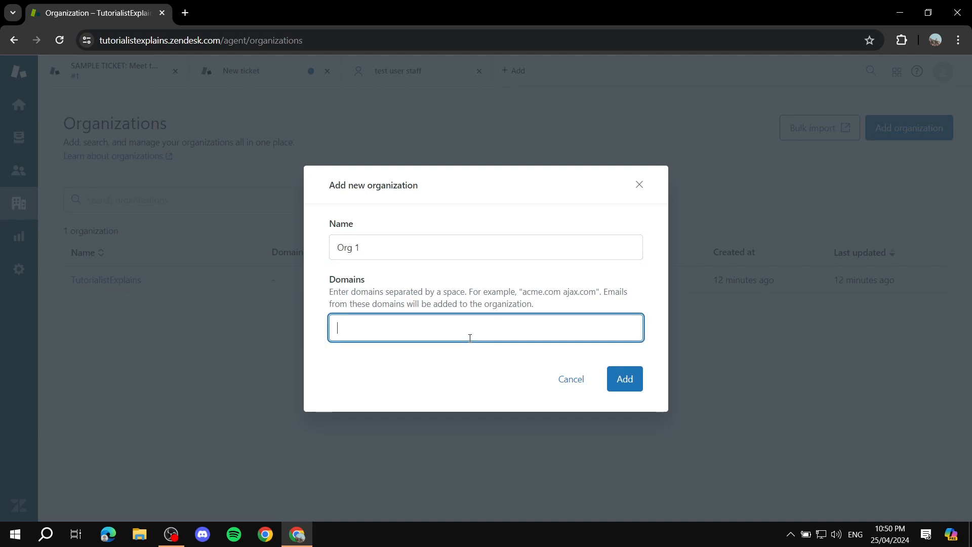
{"action": "type", "text": "randomdomaindummy.com"}
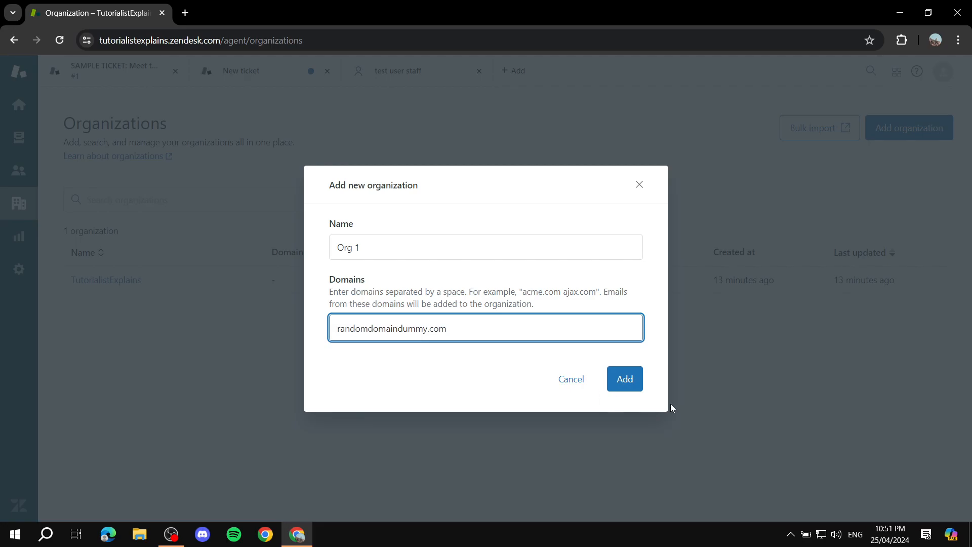
{"action": "left_click", "coordinate": [628, 380]}
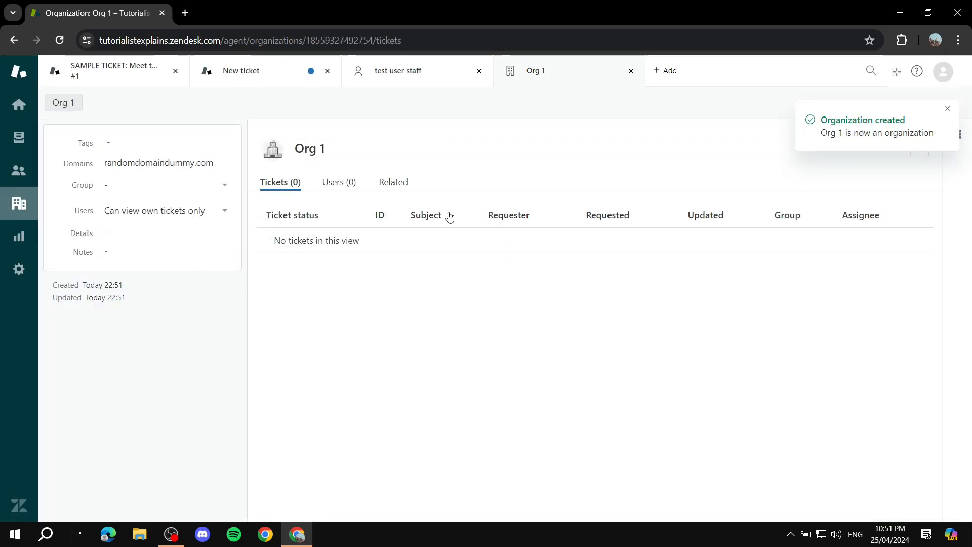
{"action": "left_click", "coordinate": [339, 182]}
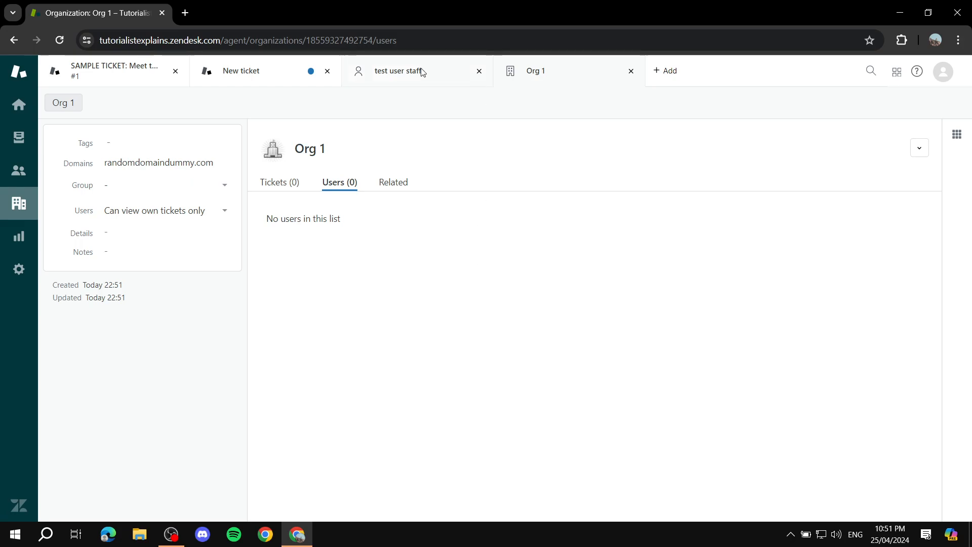
Step: Close the sample ticket, new ticket, staff member profile and Org 1 records, discarding the new ticket's unsaved changes
{"action": "left_click", "coordinate": [243, 74]}
{"action": "left_click", "coordinate": [136, 73]}
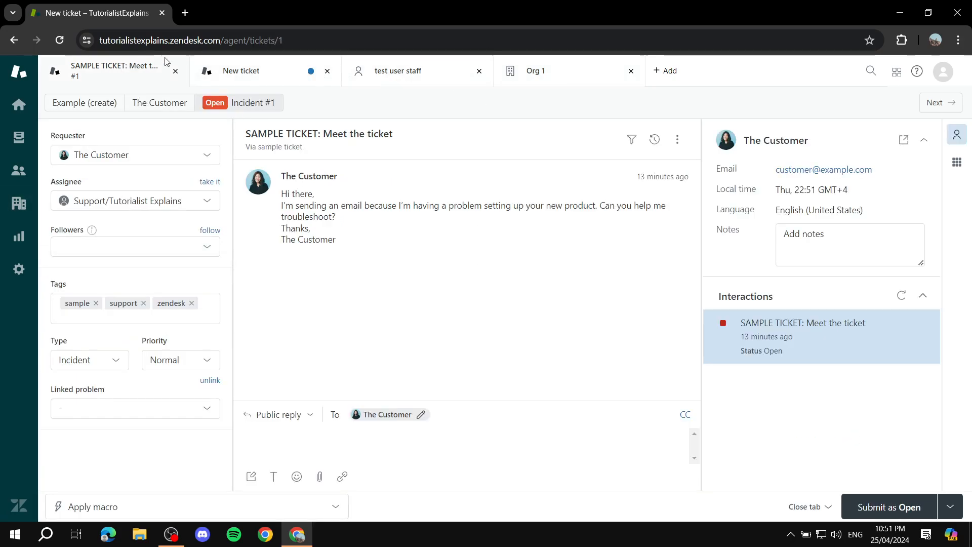
{"action": "left_click", "coordinate": [175, 71]}
{"action": "left_click", "coordinate": [176, 72]}
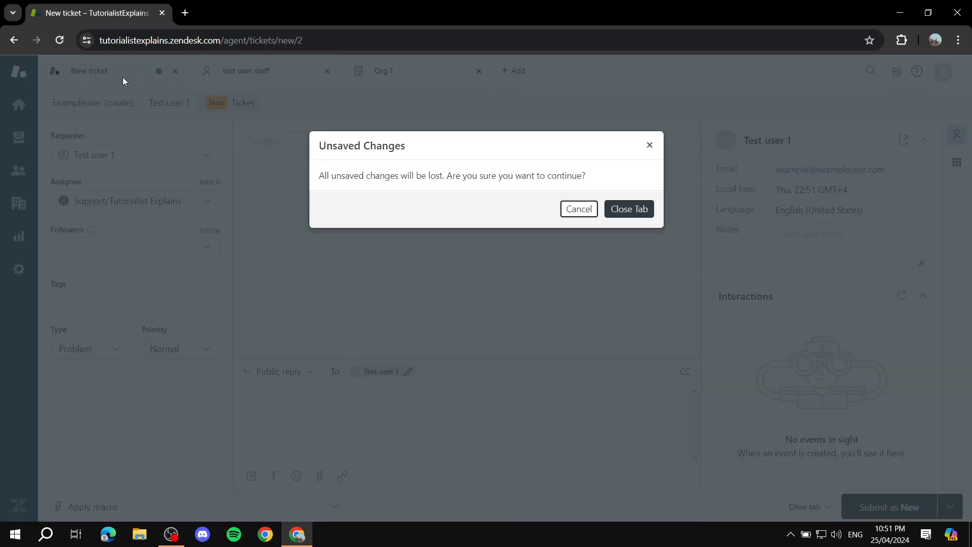
{"action": "left_click", "coordinate": [630, 209]}
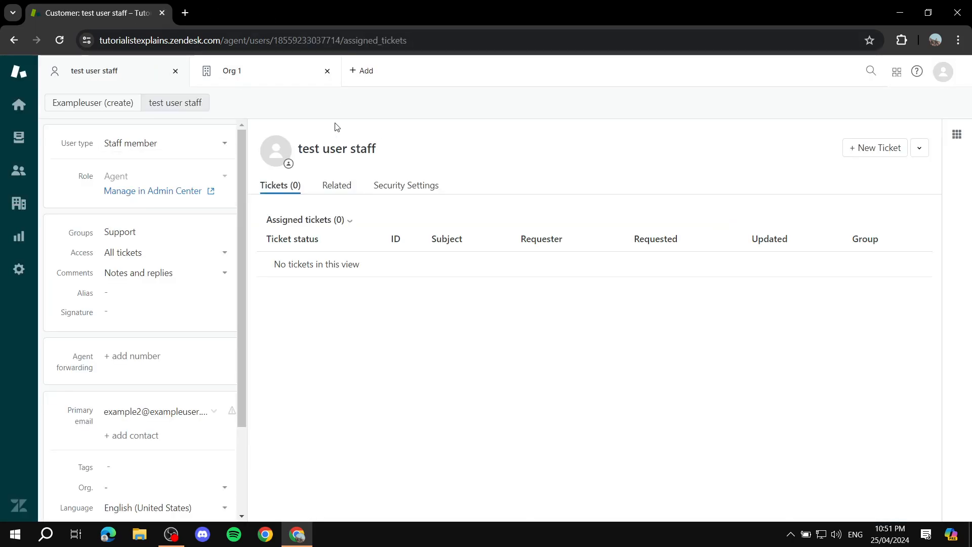
{"action": "left_click", "coordinate": [175, 71]}
{"action": "left_click", "coordinate": [175, 71]}
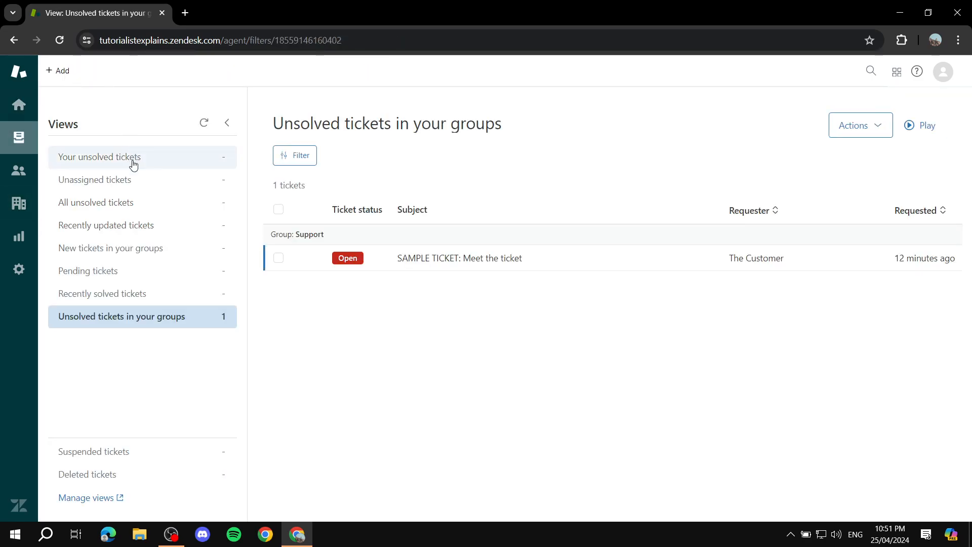
Step: Examine the admin overview's system updates and feature usages, and try to open the reporting page
{"action": "left_click", "coordinate": [21, 268]}
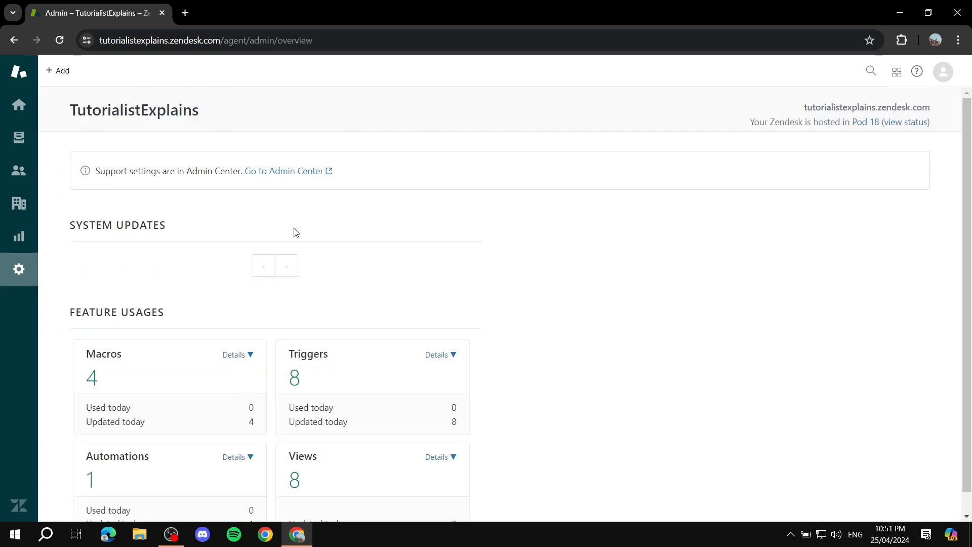
{"action": "scroll", "coordinate": [429, 265], "scroll_direction": "down", "scroll_amount": 3}
{"action": "scroll", "coordinate": [428, 269], "scroll_direction": "up", "scroll_amount": 3}
{"action": "scroll", "coordinate": [521, 245], "scroll_direction": "down", "scroll_amount": 3}
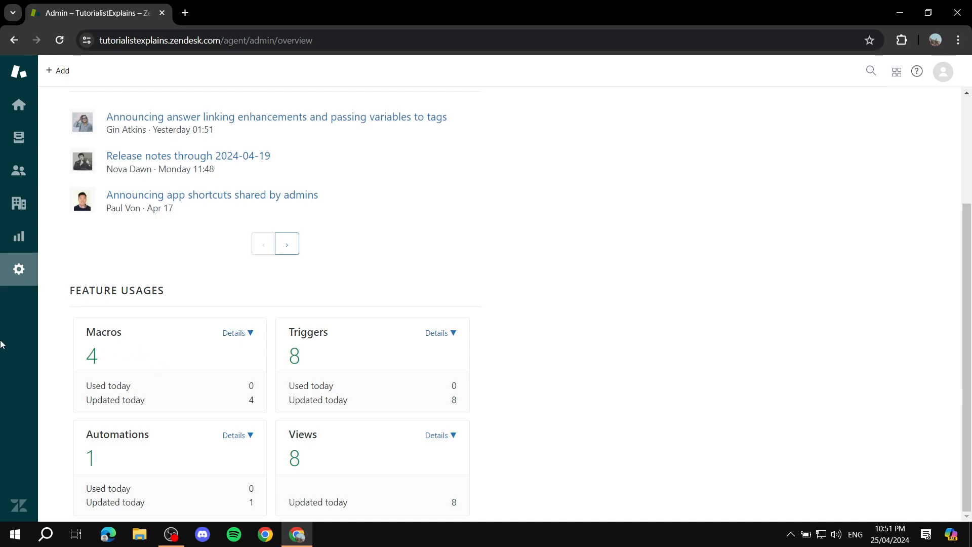
{"action": "left_click", "coordinate": [20, 236]}
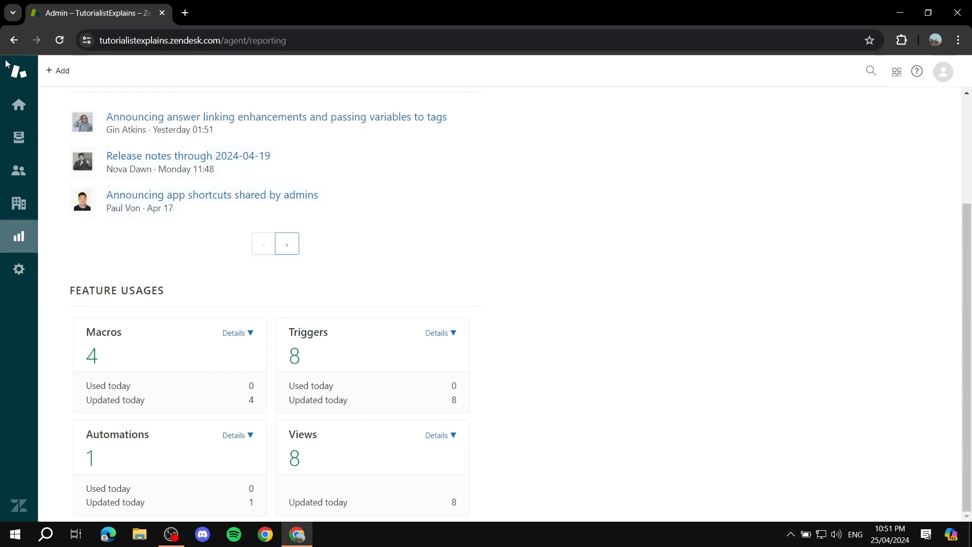
{"action": "left_click", "coordinate": [31, 273]}
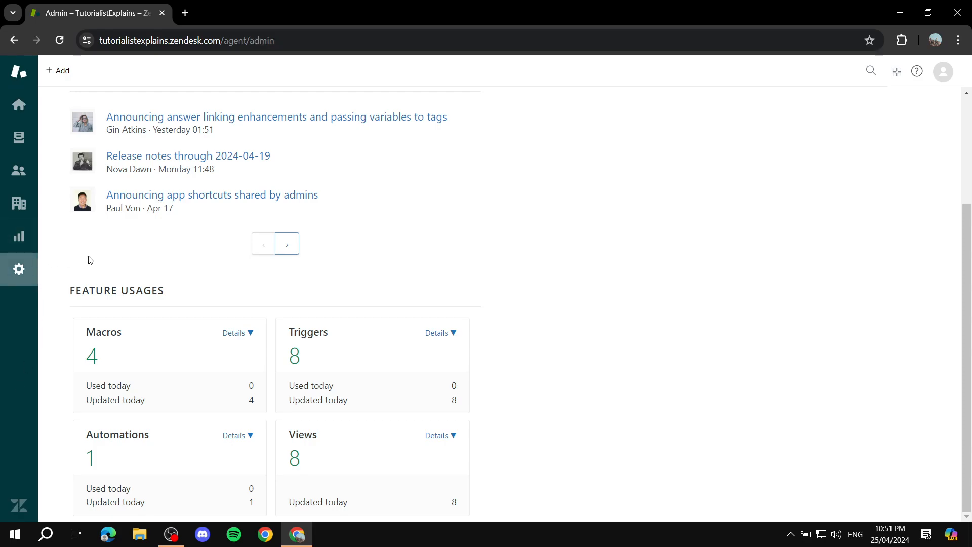
{"action": "scroll", "coordinate": [451, 232], "scroll_direction": "up", "scroll_amount": 3}
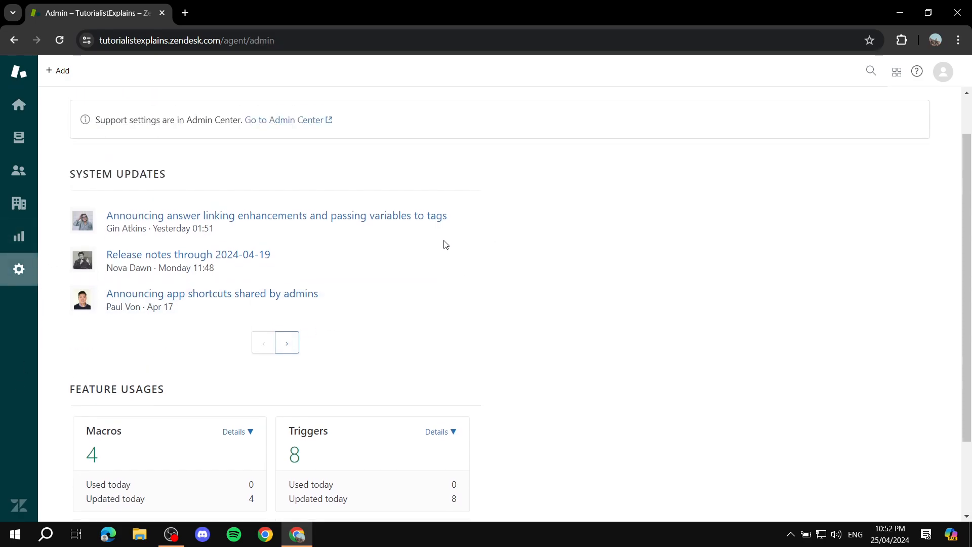
Step: Look through the getting-started guides on your account, the ticketing system, agent productivity, and apps and integrations
{"action": "left_click", "coordinate": [19, 105]}
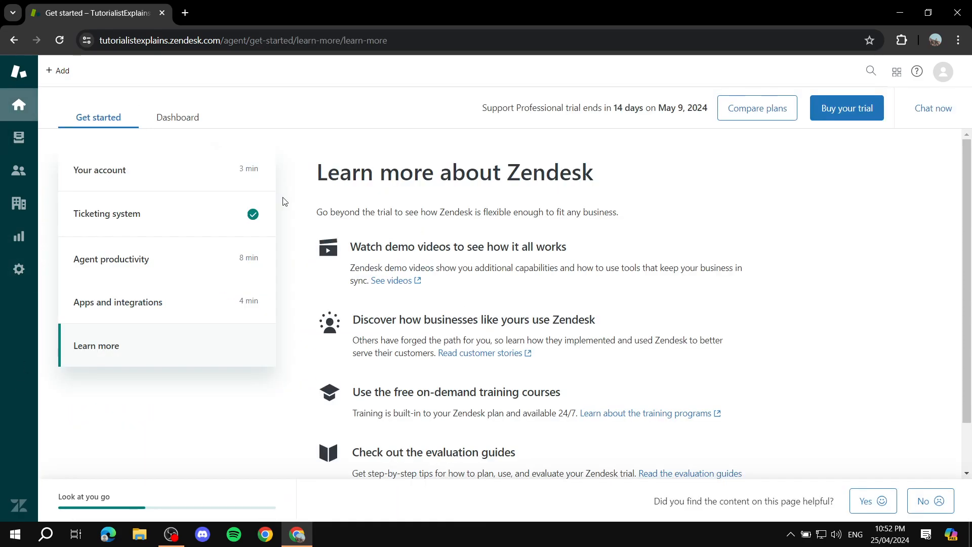
{"action": "left_click", "coordinate": [118, 173]}
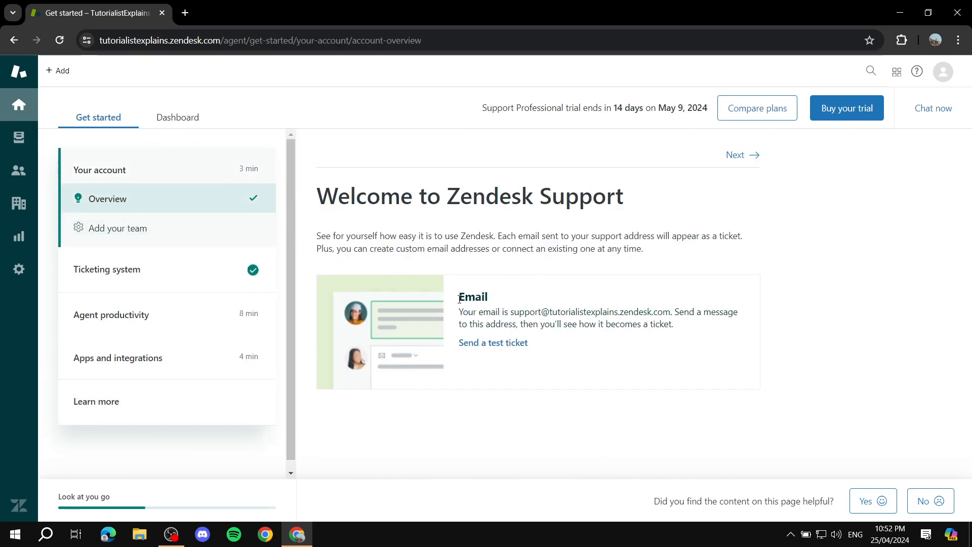
{"action": "left_click", "coordinate": [145, 277]}
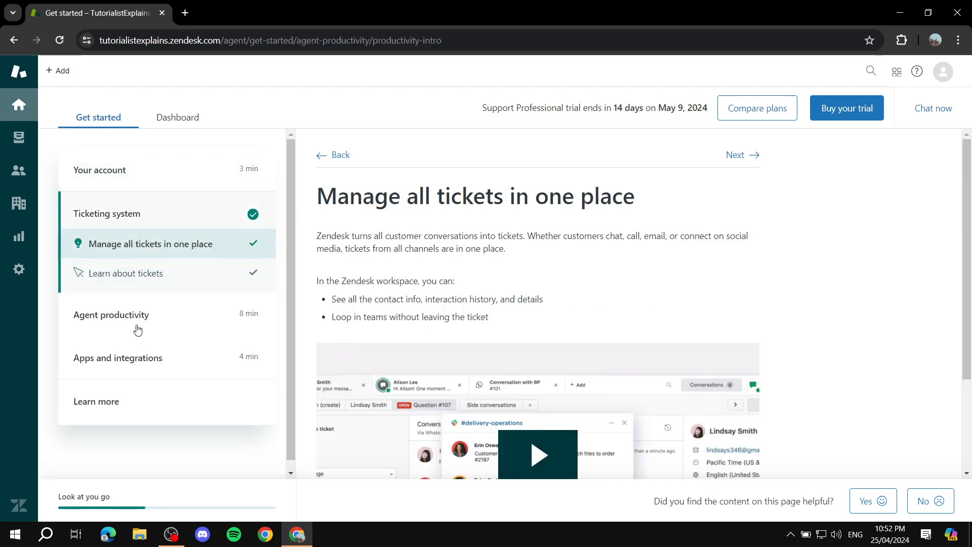
{"action": "left_click", "coordinate": [137, 330]}
{"action": "scroll", "coordinate": [103, 341], "scroll_direction": "down", "scroll_amount": 1}
{"action": "left_click", "coordinate": [101, 353]}
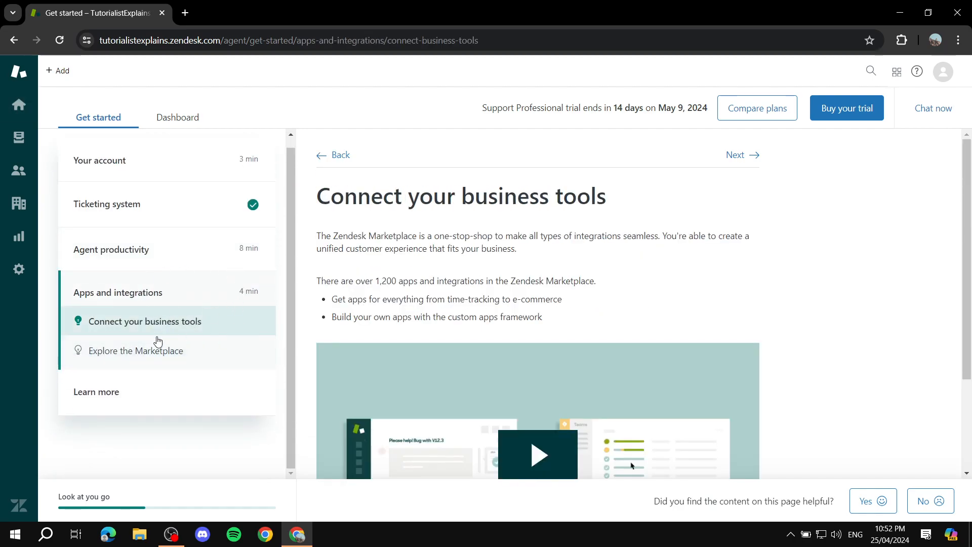
{"action": "left_click", "coordinate": [128, 163]}
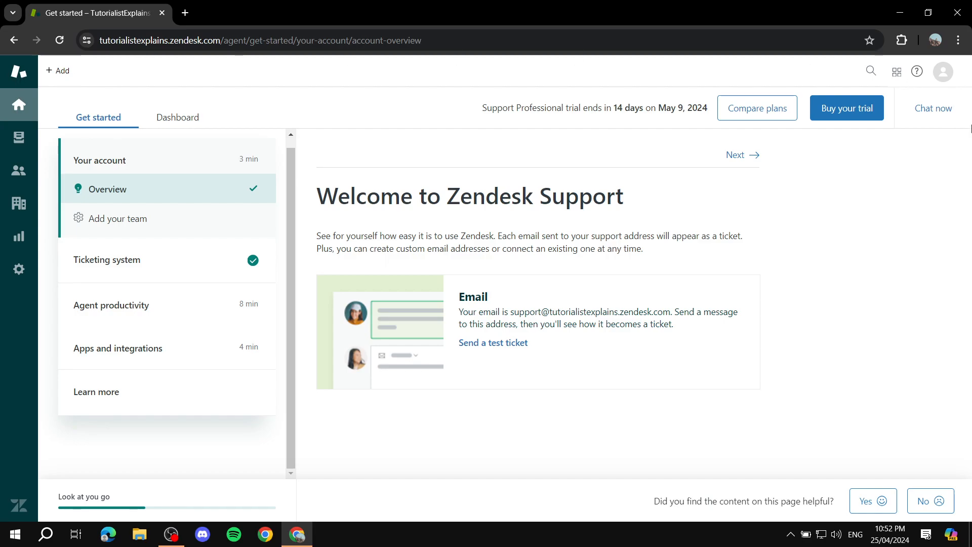
Step: Review the ticket views, the customer list and the home dashboard's tickets requiring attention
{"action": "left_click", "coordinate": [19, 137]}
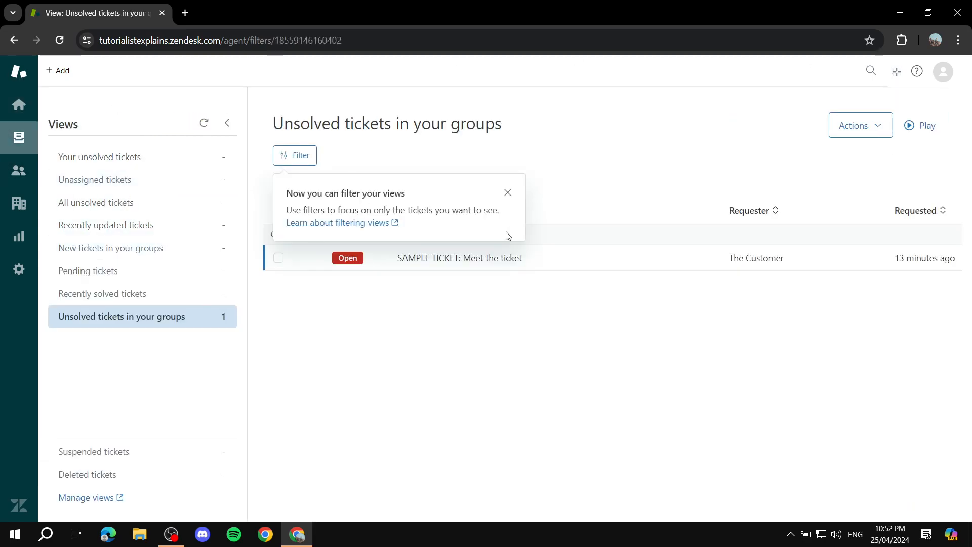
{"action": "left_click", "coordinate": [19, 170]}
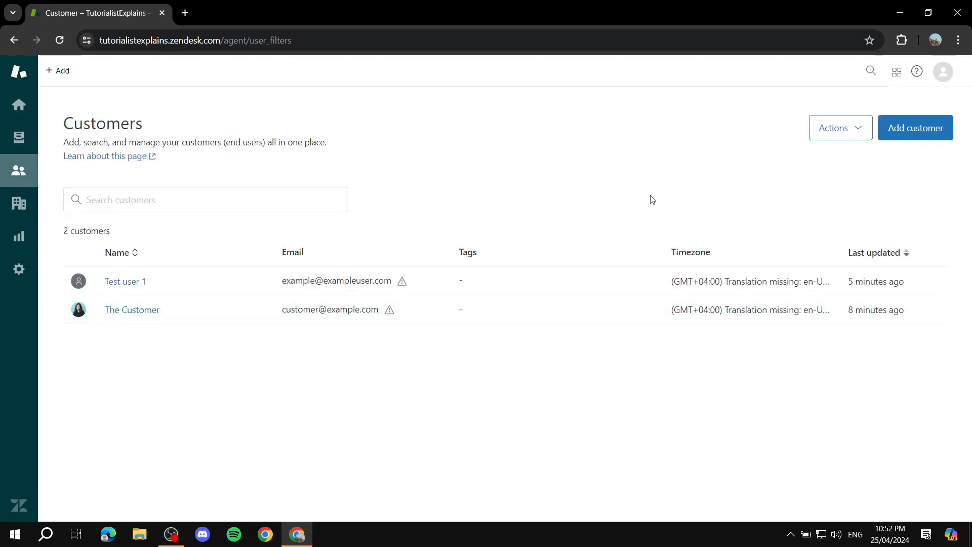
{"action": "left_click", "coordinate": [18, 105]}
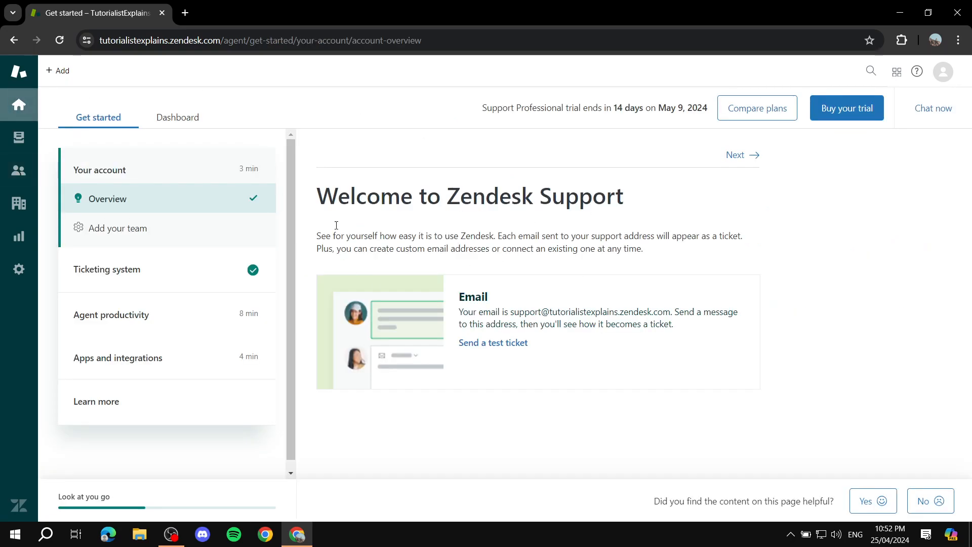
{"action": "left_click", "coordinate": [176, 118]}
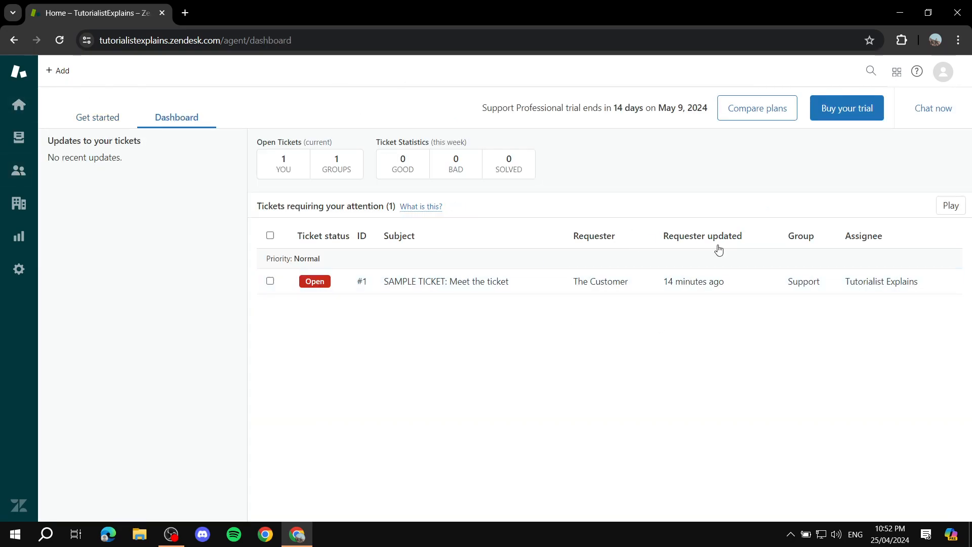